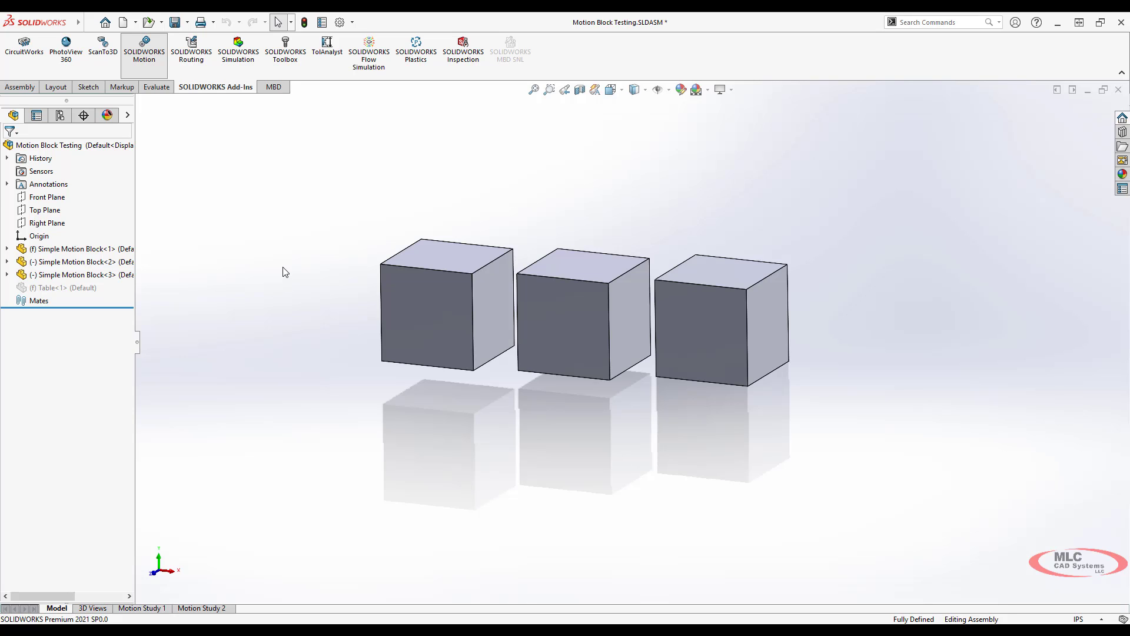
Unsuppress Table<1> so the table reappears beneath the three blocks.
right_click(57, 290)
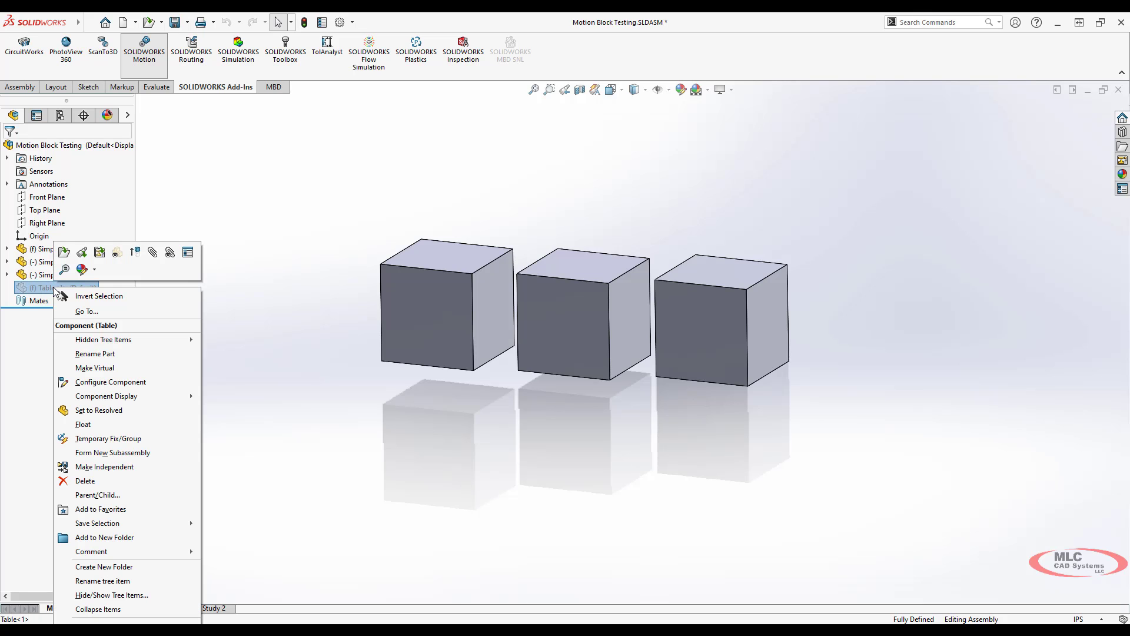
click(118, 254)
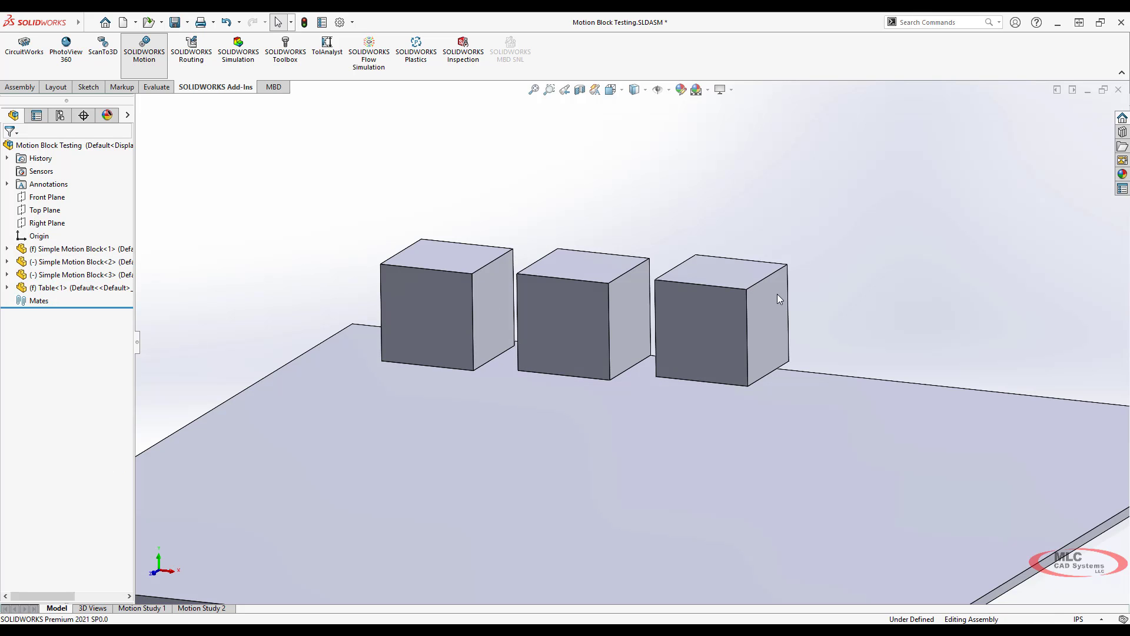
mouse_move(947, 305)
middle_down()
mouse_move(946, 247)
mouse_move(936, 422)
mouse_move(938, 311)
middle_up()
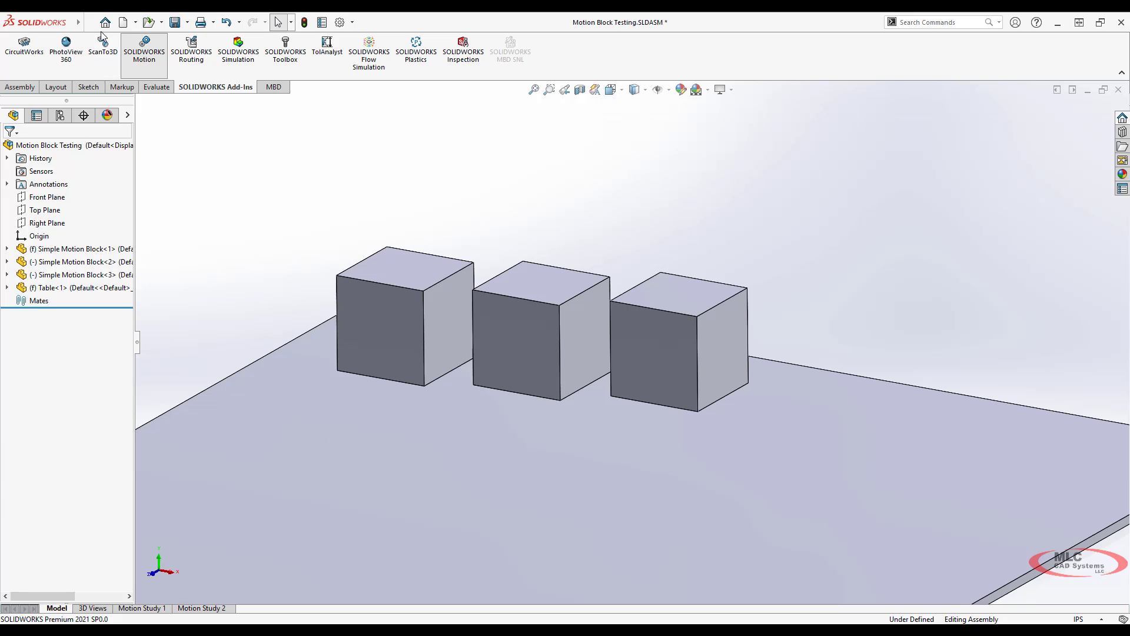
Create a new motion study, Motion Study 3, with its type set to Basic Motion.
click(156, 23)
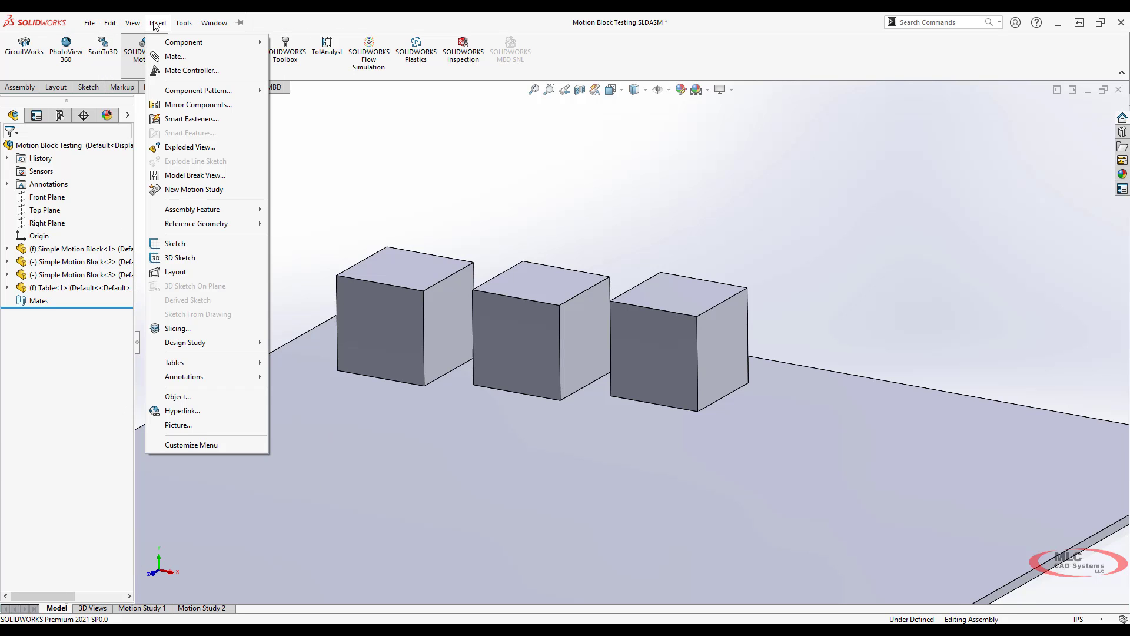
click(177, 189)
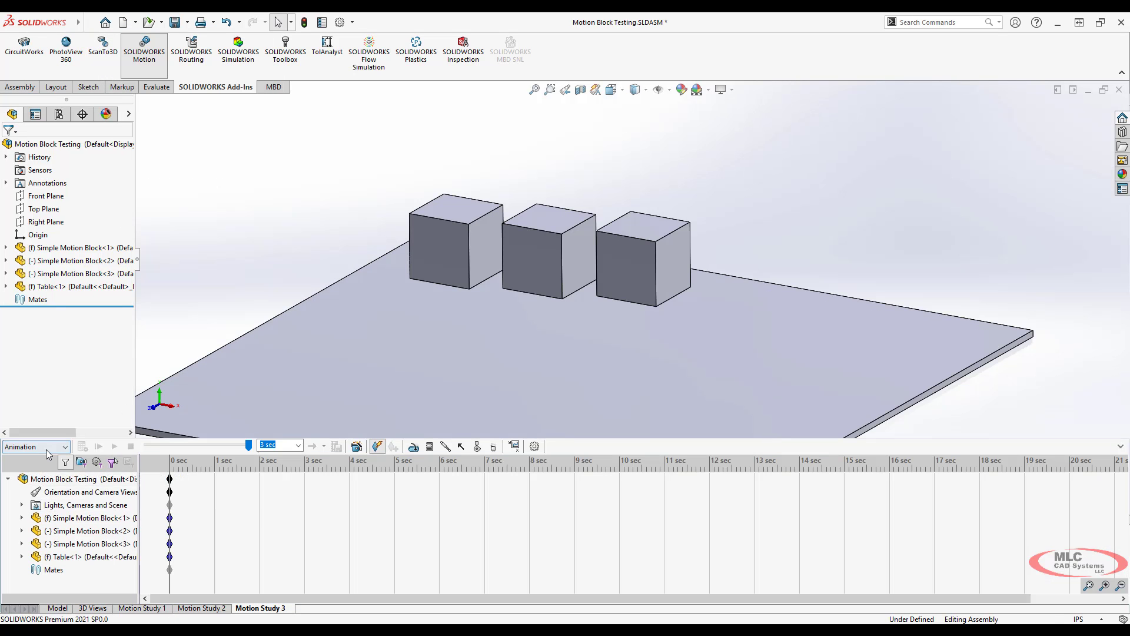
click(46, 448)
click(27, 469)
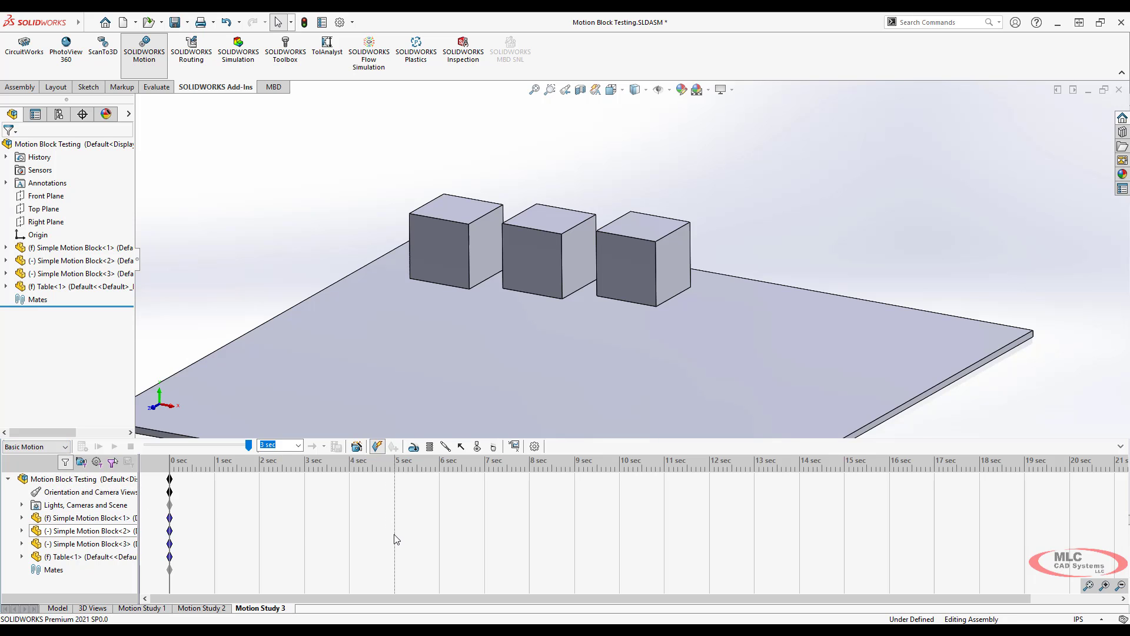
scroll(571, 366, up, 2)
middle_drag(570, 366, 574, 330)
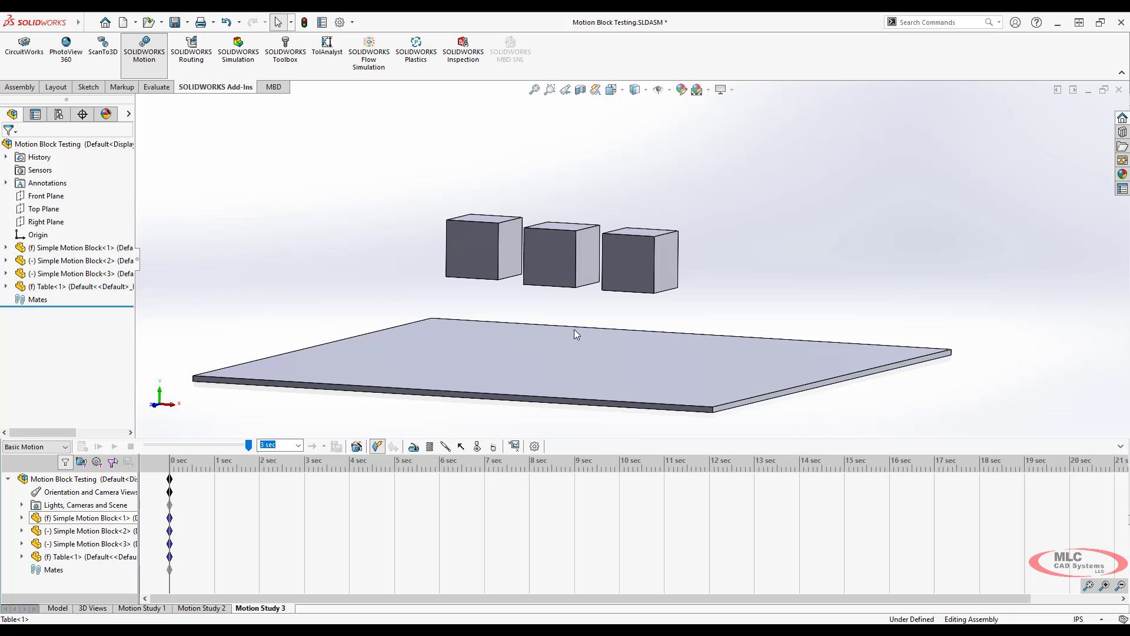
Add Gravity acting along the Y direction to Motion Study 3.
click(495, 451)
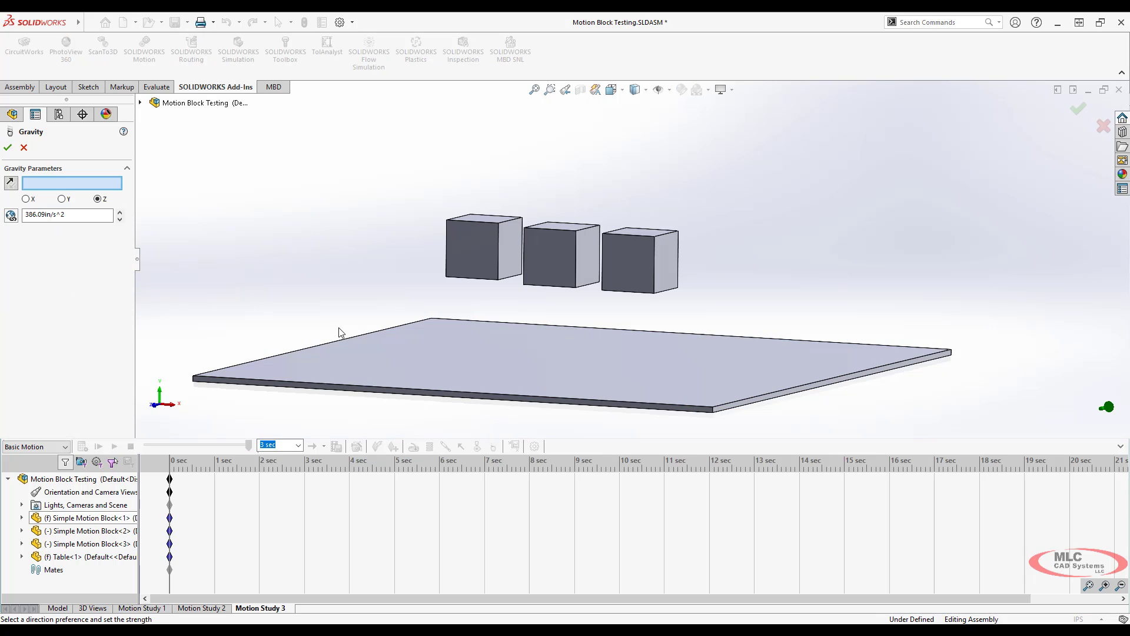
click(62, 199)
click(7, 148)
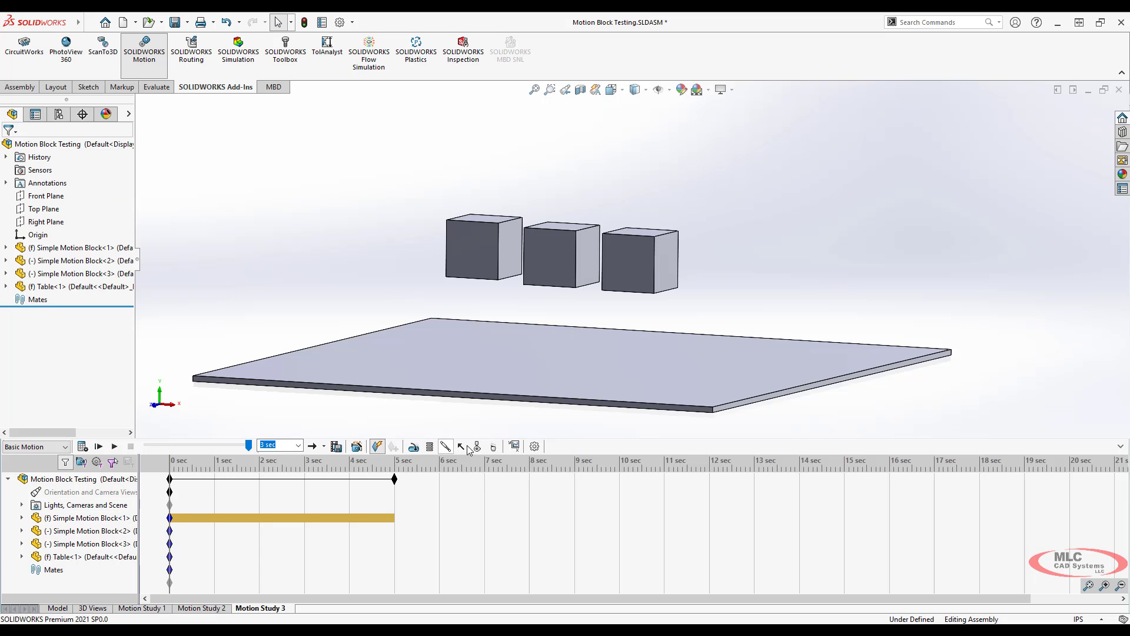
click(477, 447)
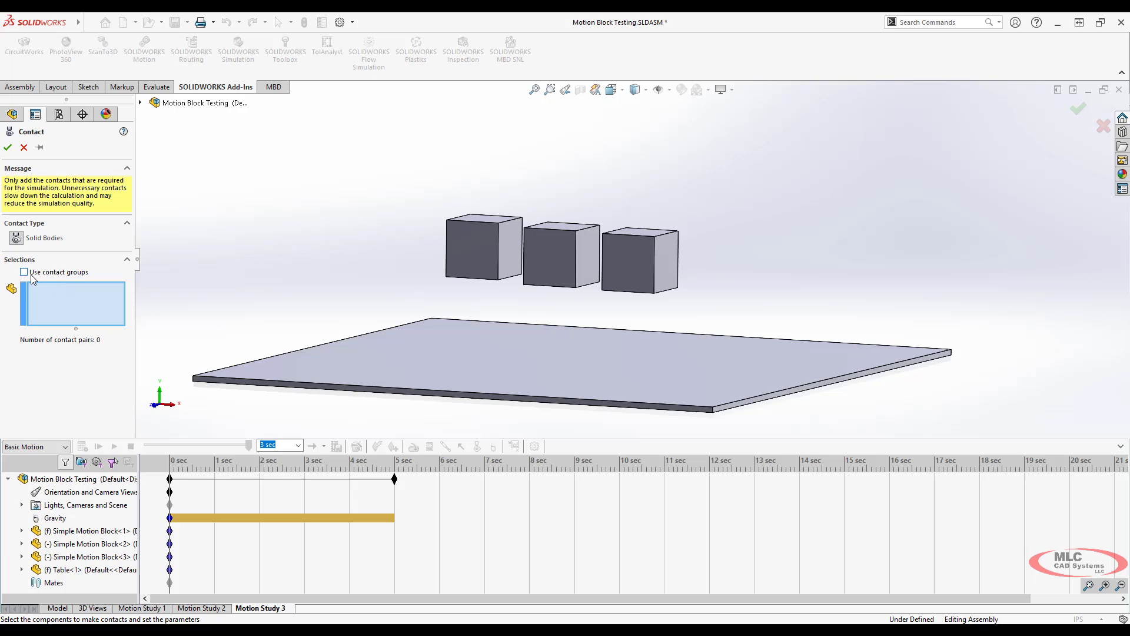
Pick the three Simple Motion Blocks and the Table as contact bodies, giving 5 contact pairs.
click(477, 238)
click(552, 257)
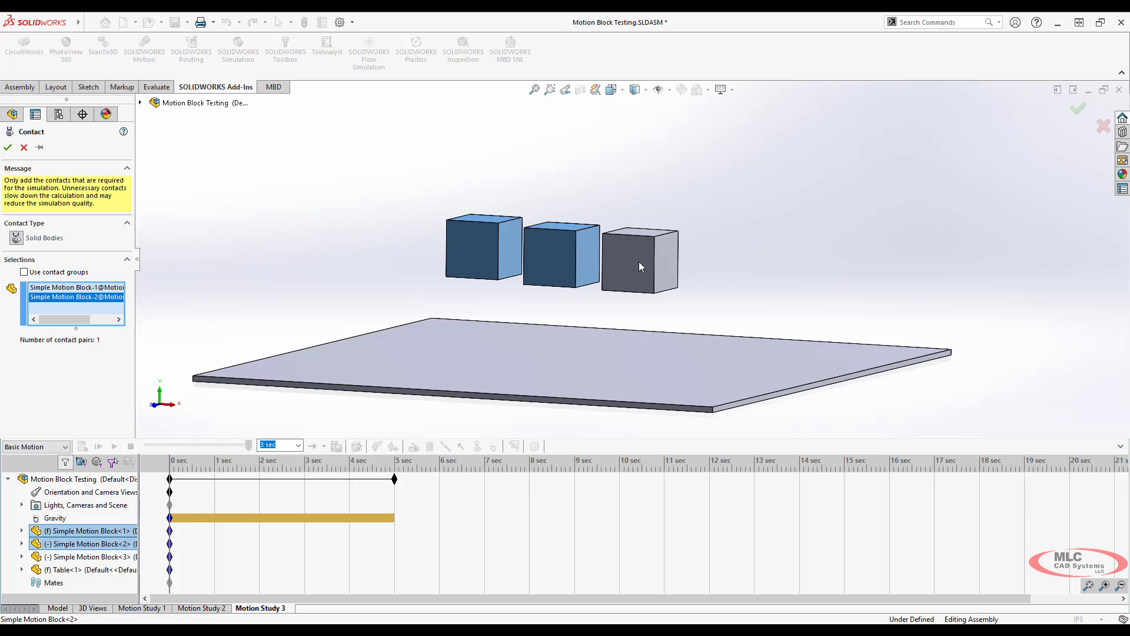
click(640, 260)
click(620, 341)
mouse_move(615, 333)
middle_down()
mouse_move(611, 320)
mouse_move(612, 332)
middle_up()
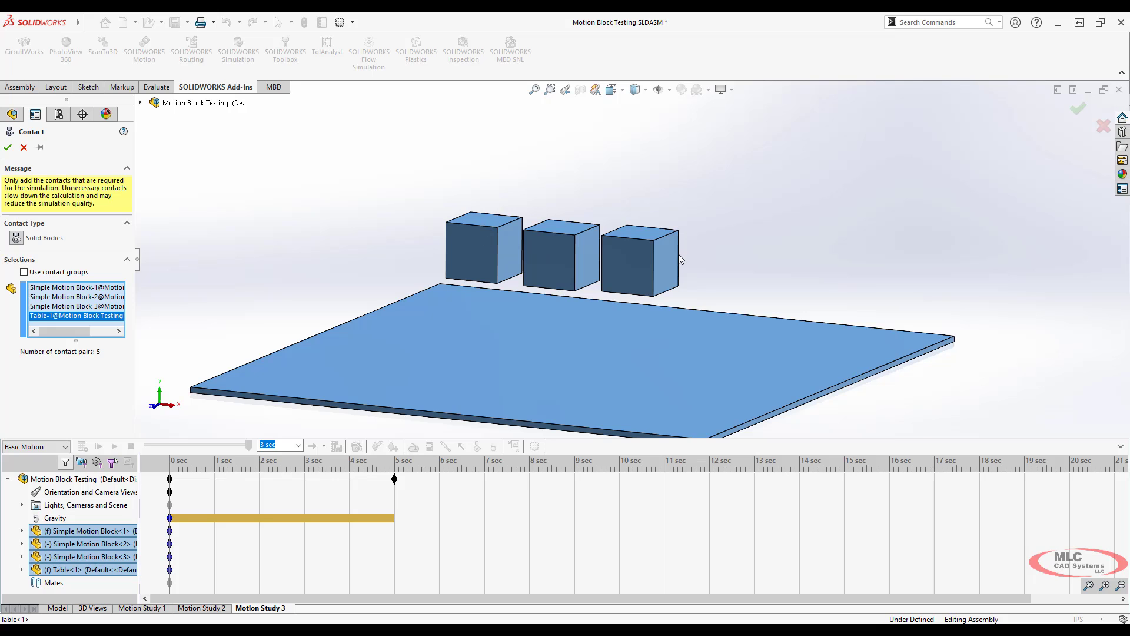
Try contact groups, with the three blocks in the first group and the table in the second.
click(24, 272)
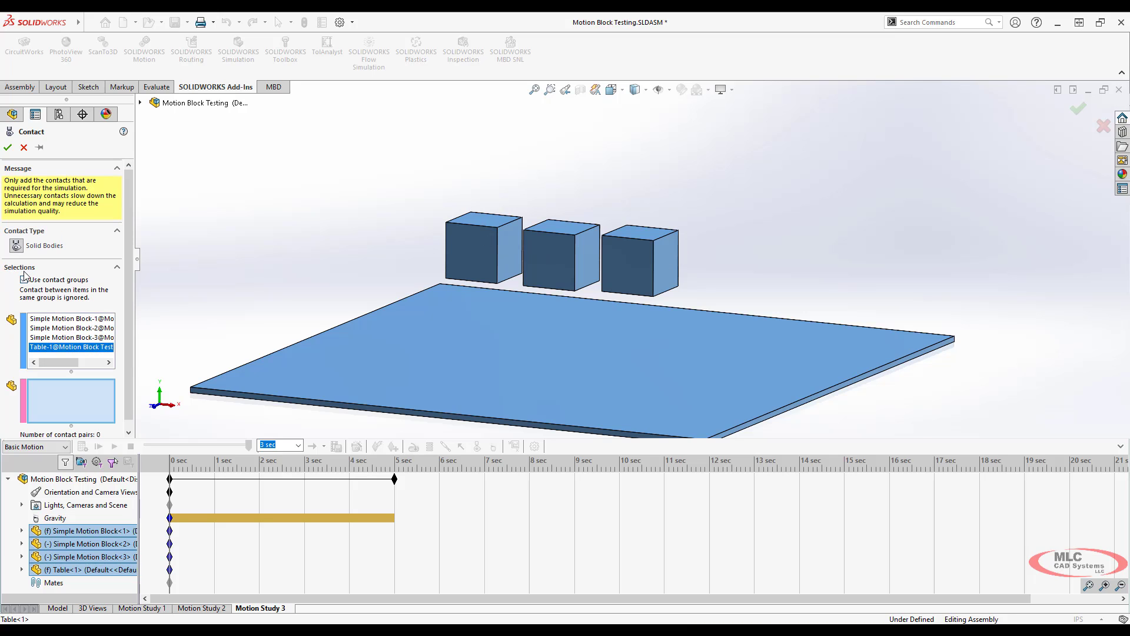
right_click(69, 323)
click(94, 328)
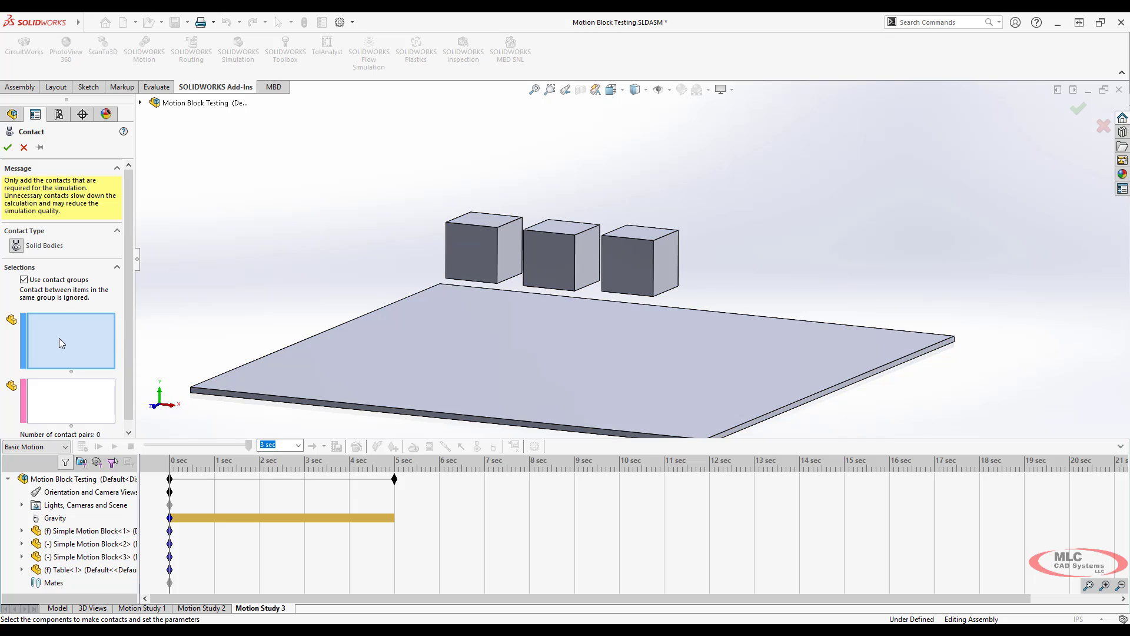
click(465, 249)
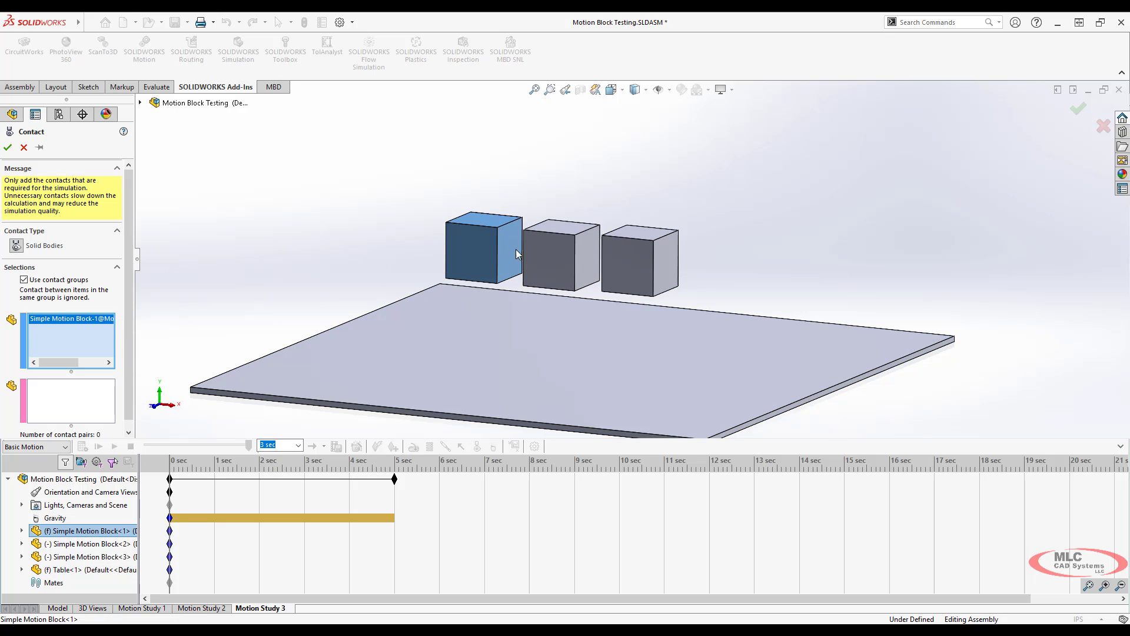
click(560, 249)
click(640, 252)
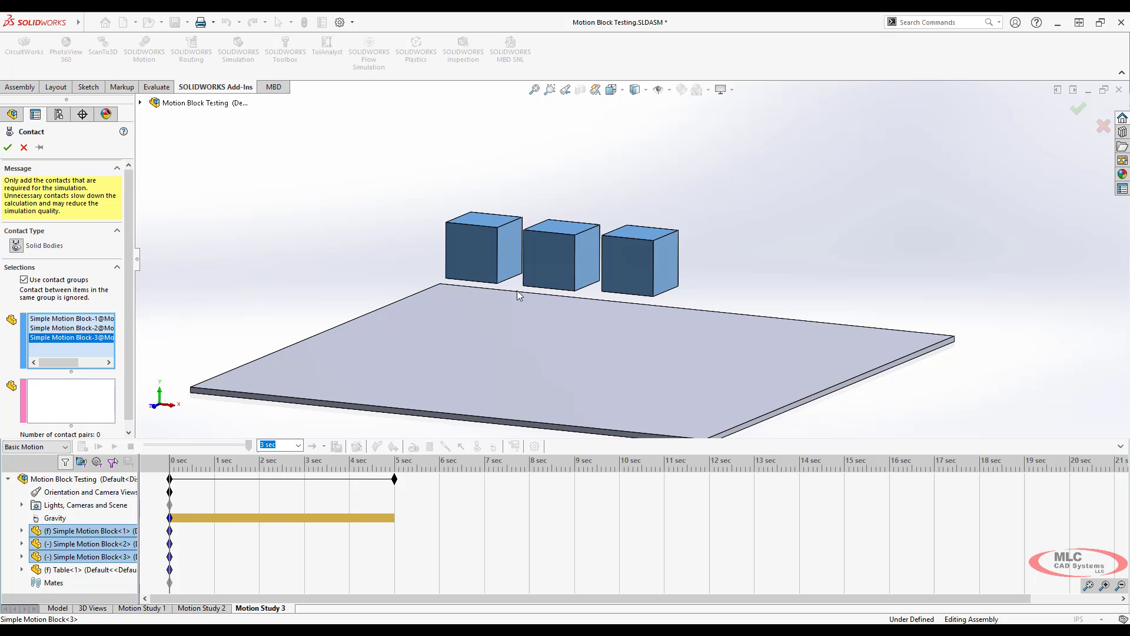
click(60, 403)
click(421, 391)
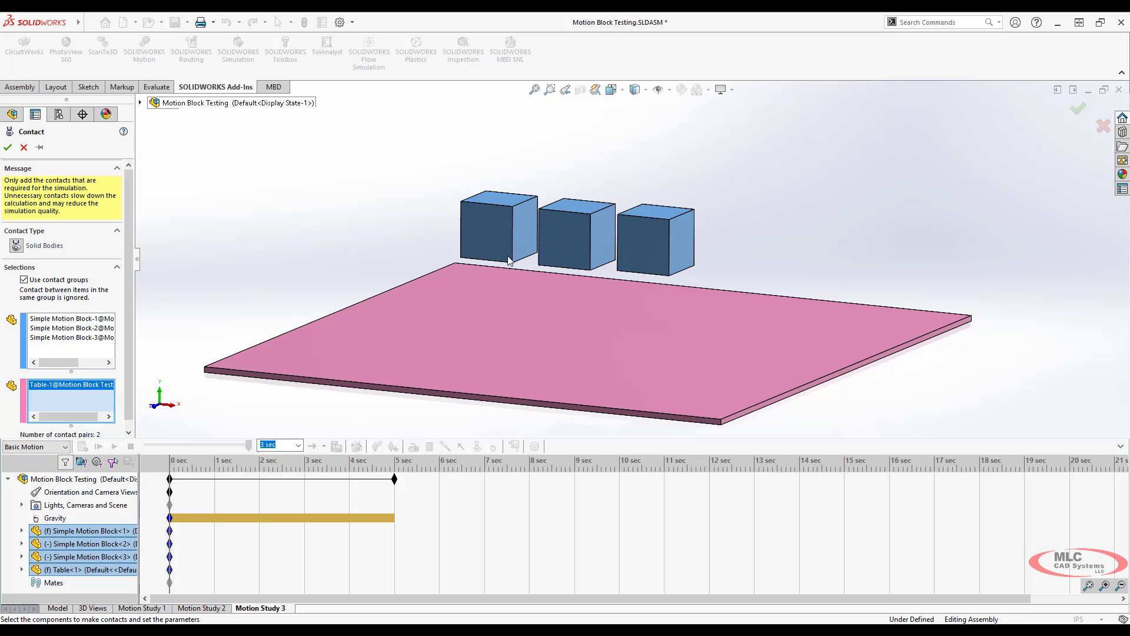
Turn off contact groups, re-add the table, and confirm Solid Body Contact4.
click(29, 280)
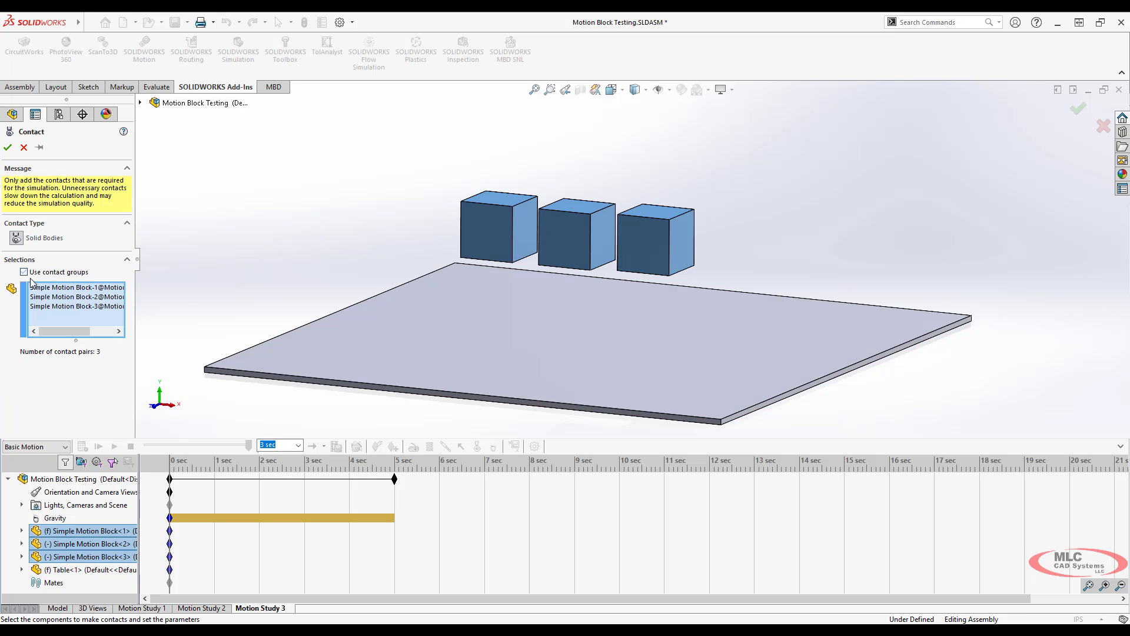
click(528, 324)
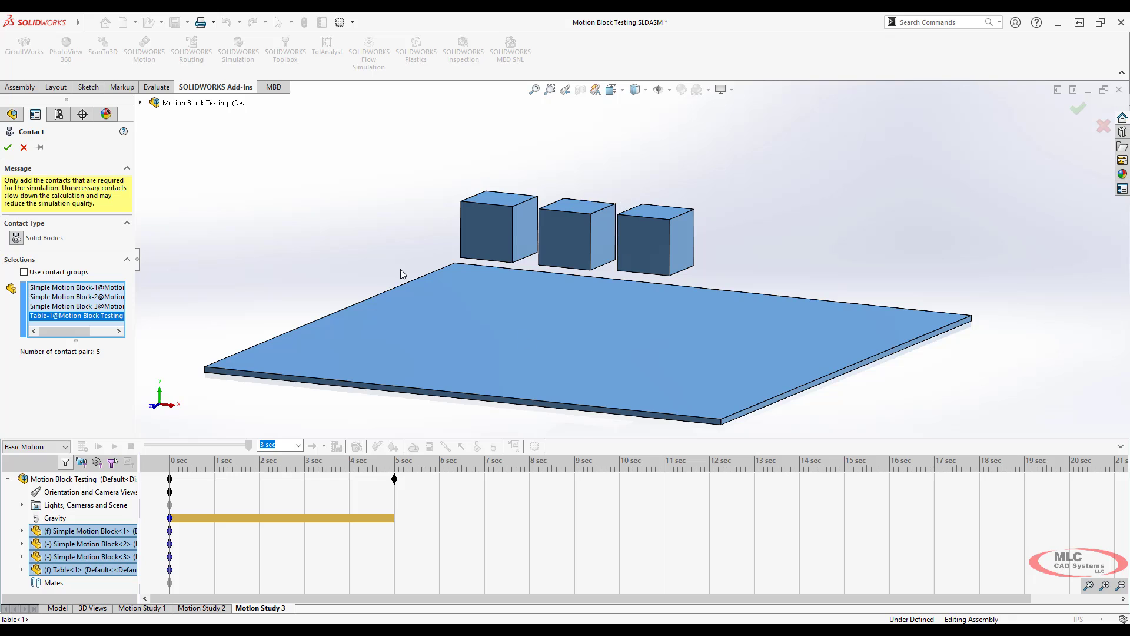
click(8, 147)
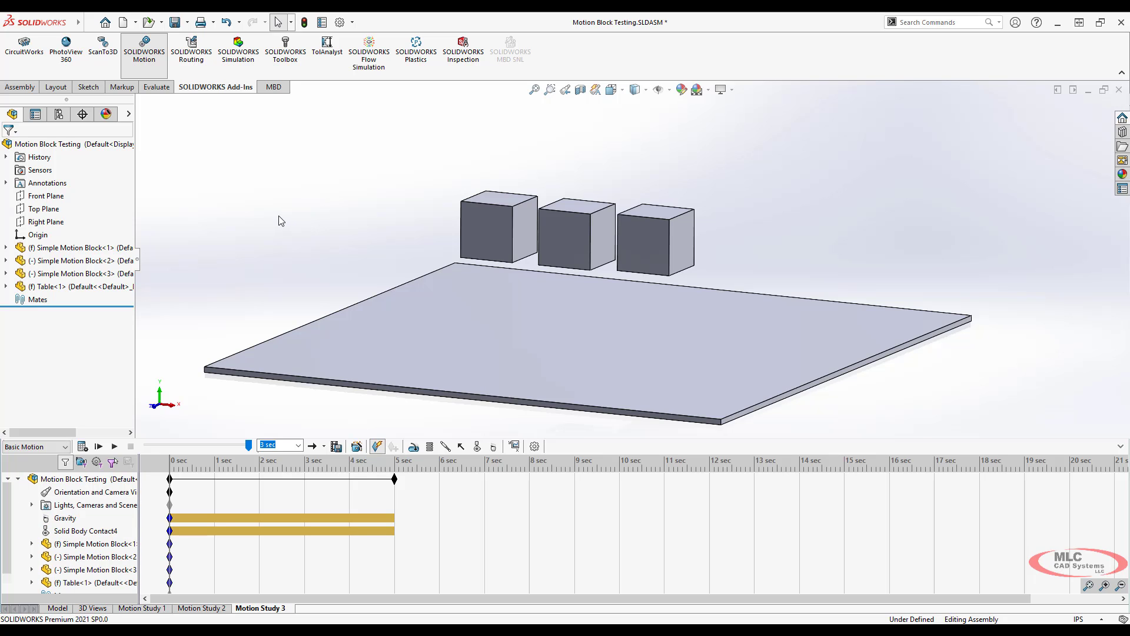
Calculate the study, watch two blocks drop onto the table, and shorten the end time to 0.5 sec.
click(82, 447)
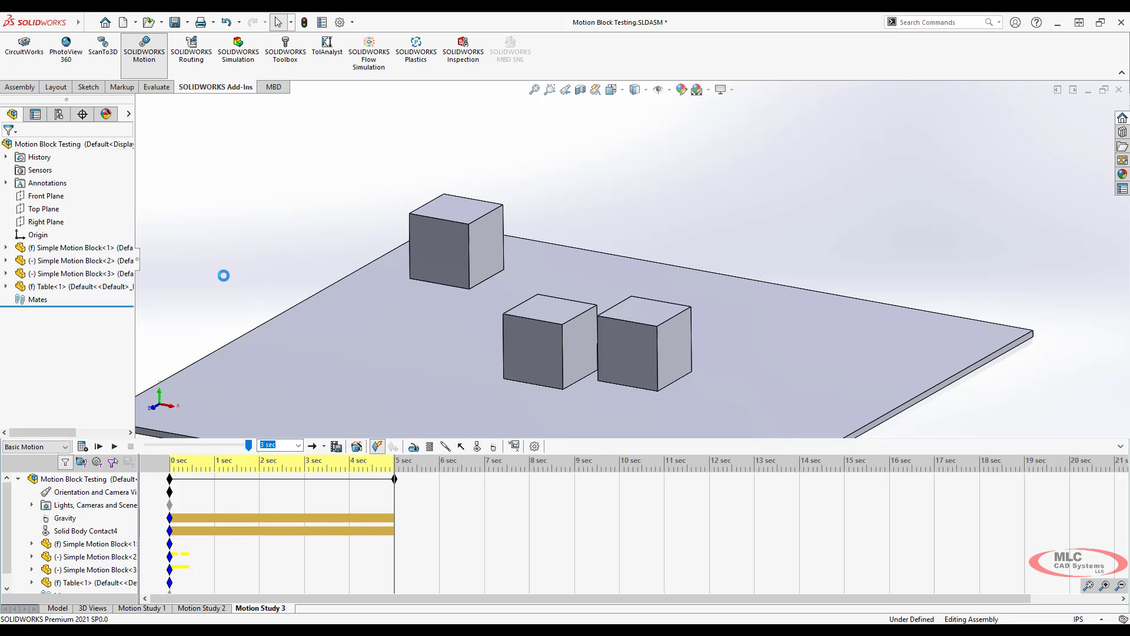
mouse_move(208, 276)
middle_down()
mouse_move(222, 227)
mouse_move(209, 263)
middle_up()
click(172, 463)
drag(172, 462, 182, 462)
drag(394, 478, 192, 479)
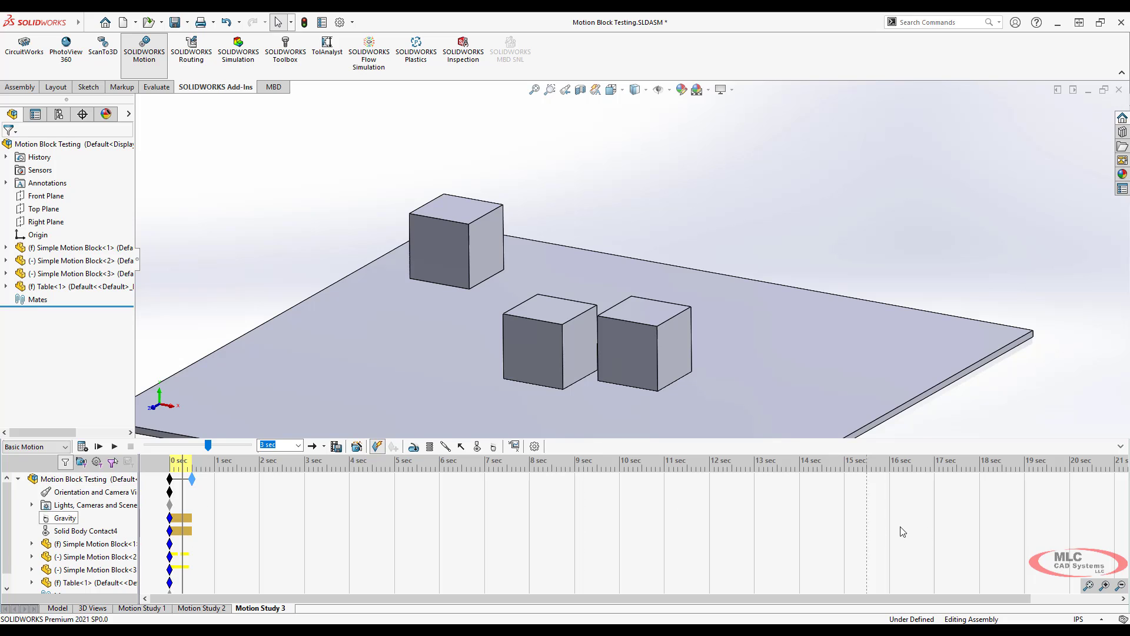
Zoom into the timeline, recalculate, and pull the study end time back to about 0.3 sec.
click(1106, 586)
click(1108, 587)
click(1107, 587)
drag(172, 597, 161, 597)
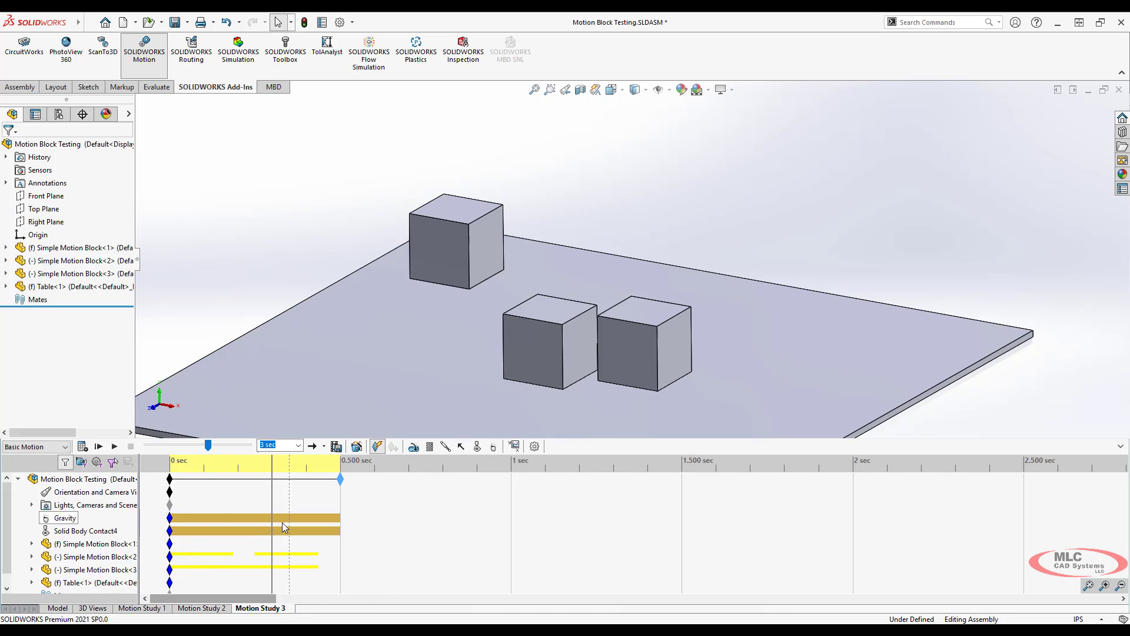
click(1105, 586)
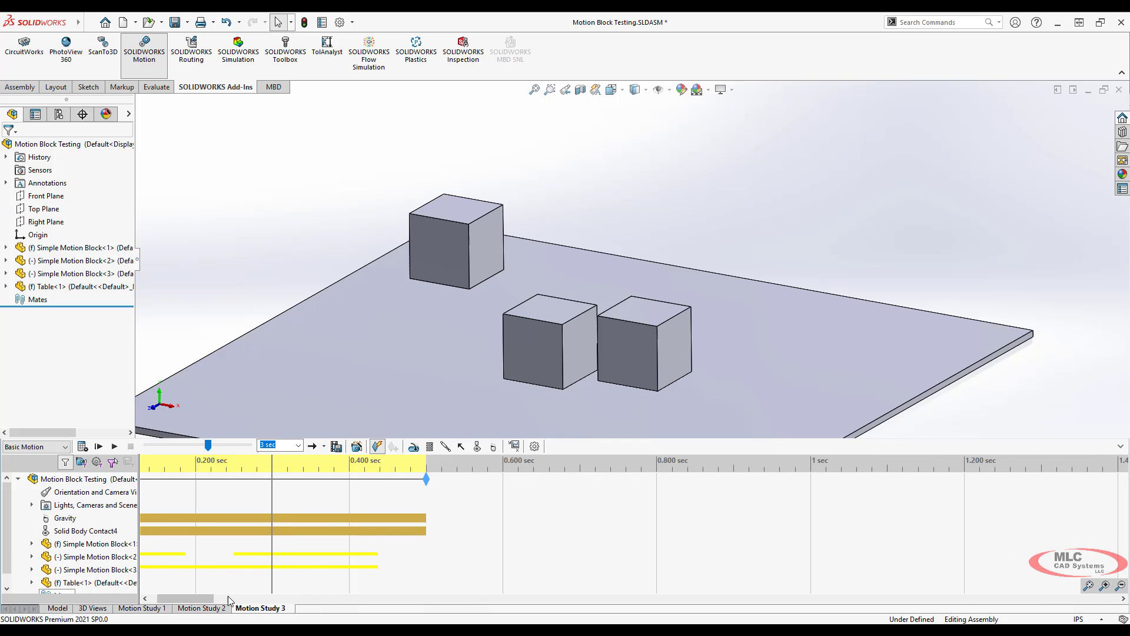
drag(215, 600, 207, 599)
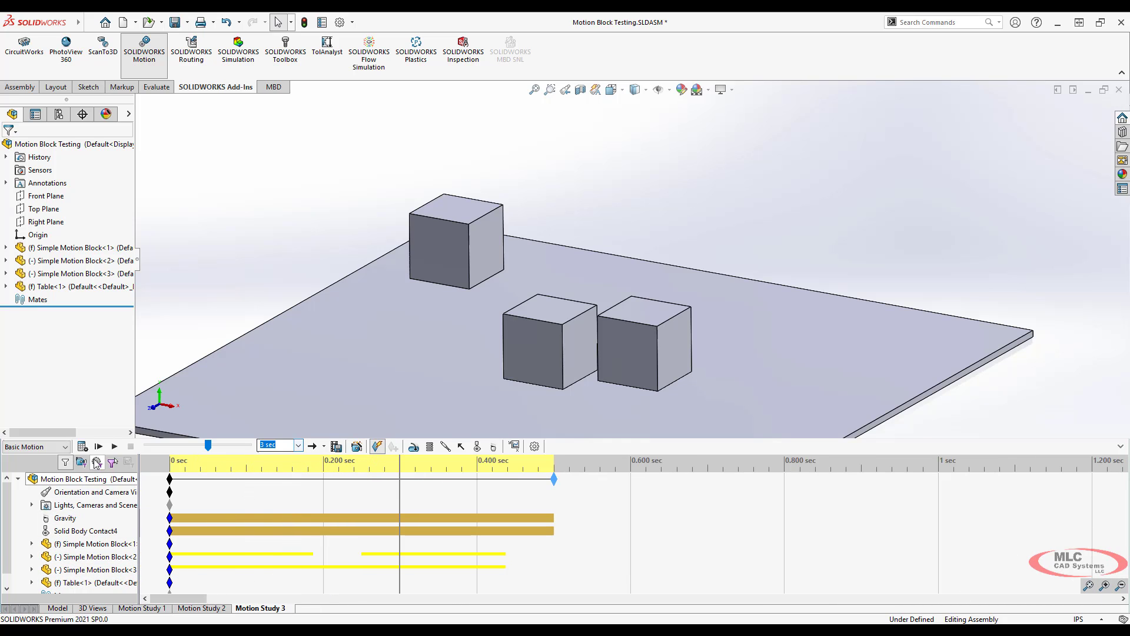
click(80, 448)
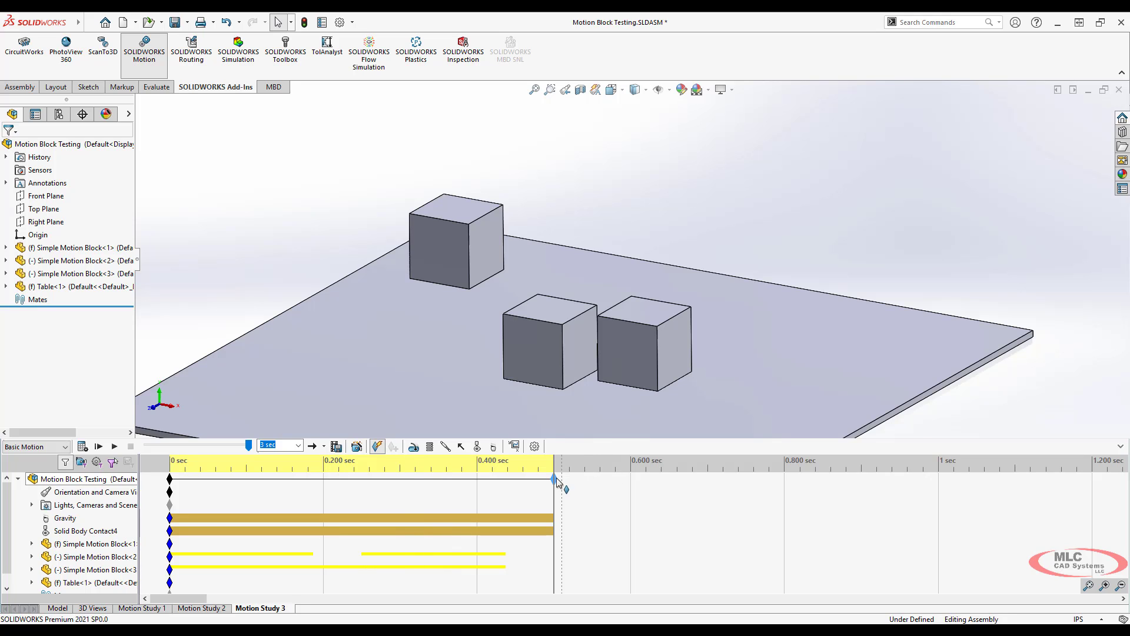
drag(553, 478, 400, 479)
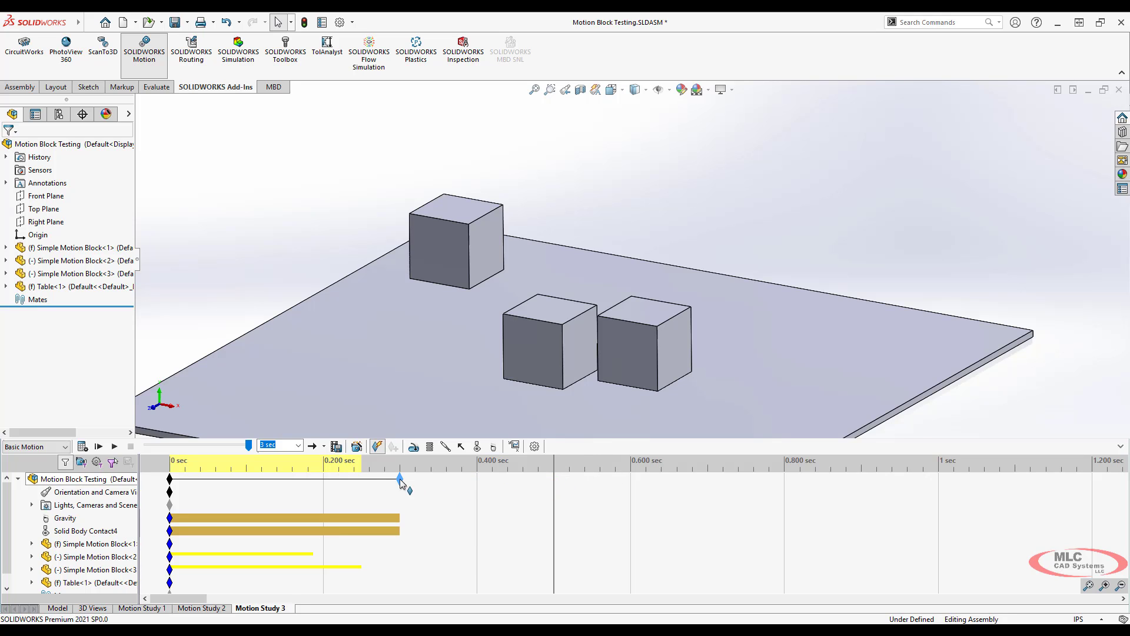
Set the motion study to 200 frames per second and calculate.
click(534, 447)
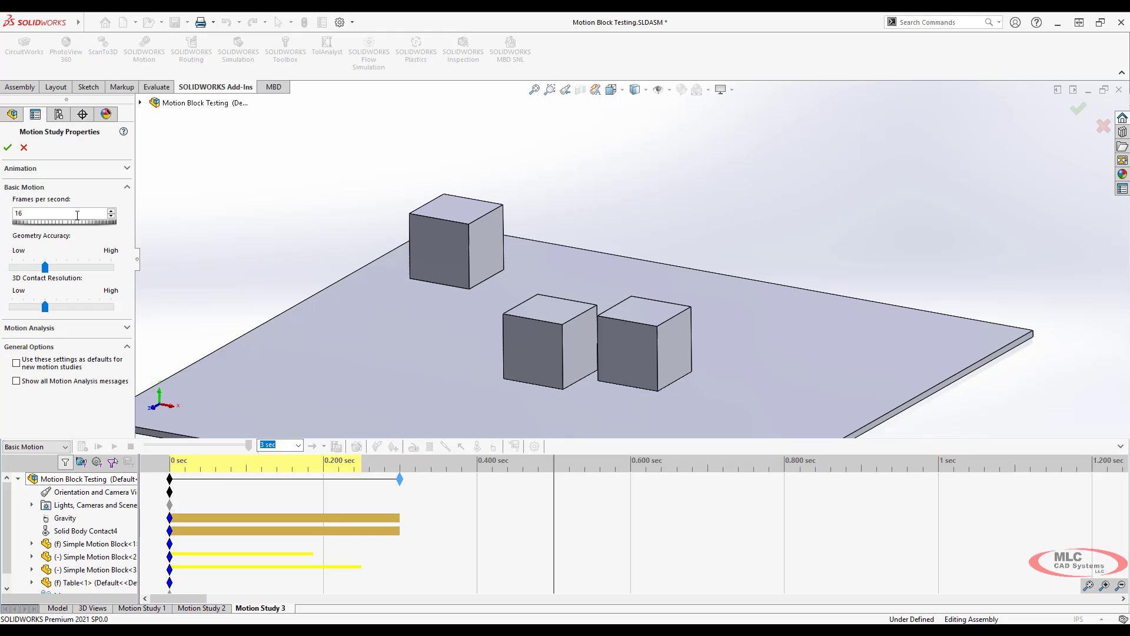
double_click(37, 213)
text(200)
click(7, 147)
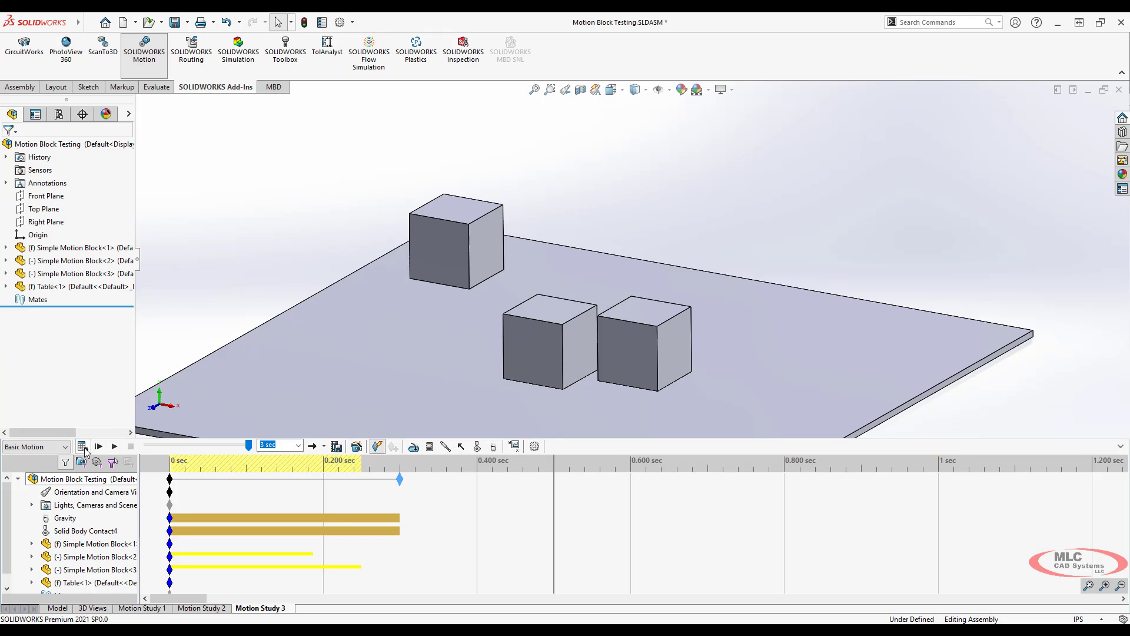
click(83, 447)
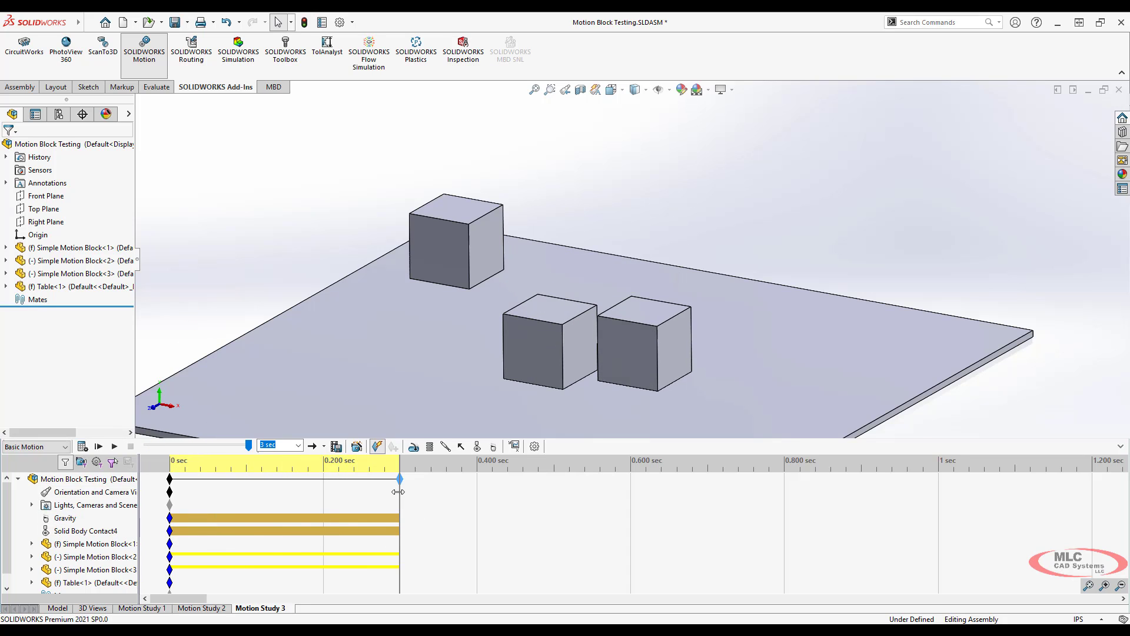
Shorten the study to about 0.1 sec, recalculate, then extend the end time to 0.2 sec.
drag(399, 491, 246, 480)
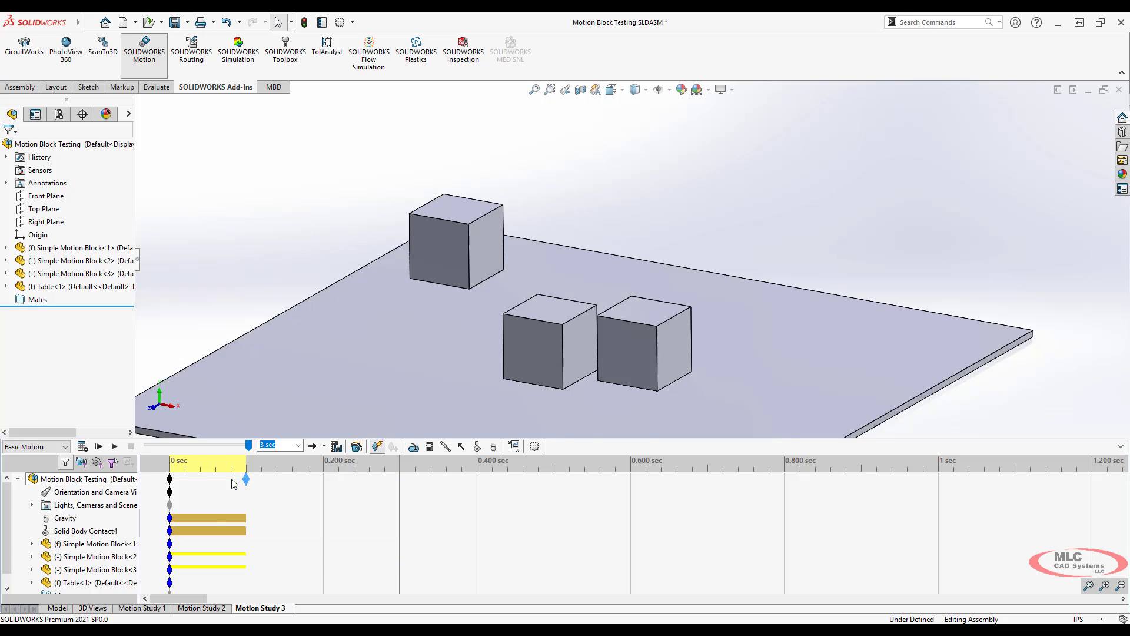
click(83, 447)
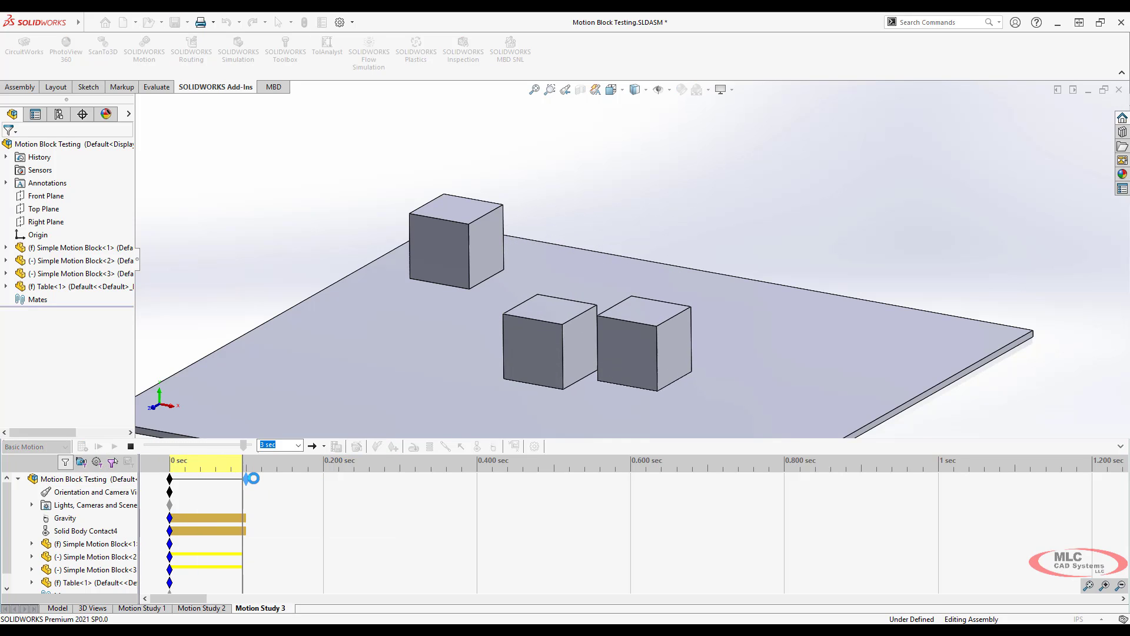
drag(246, 479, 324, 478)
Raise the motion study frame rate to 500 frames per second.
click(535, 446)
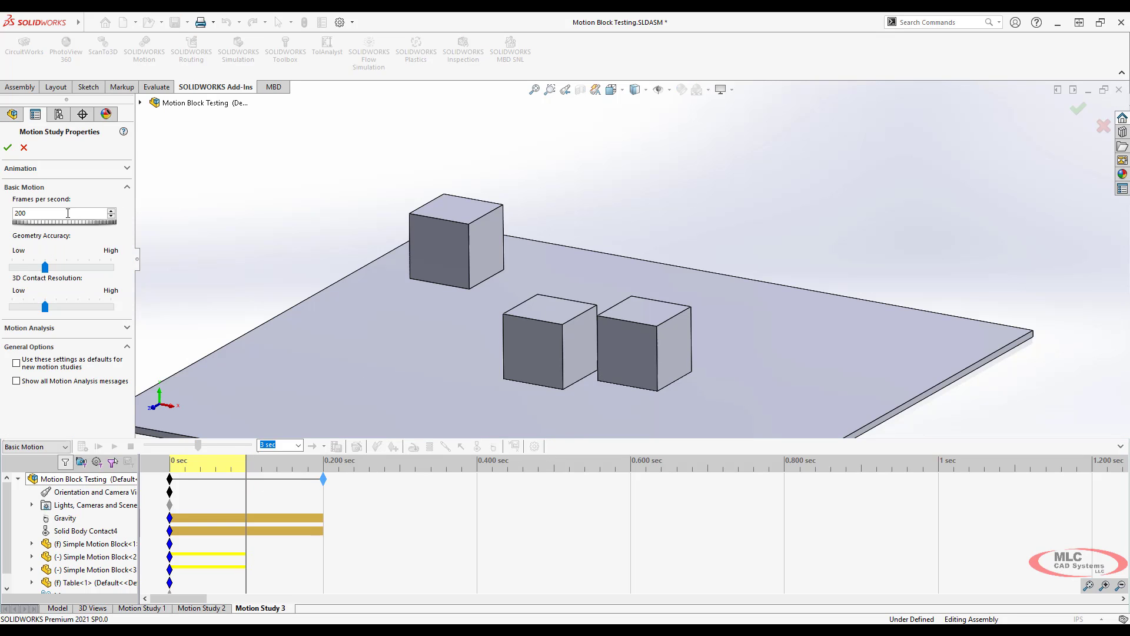
text(500)
click(8, 149)
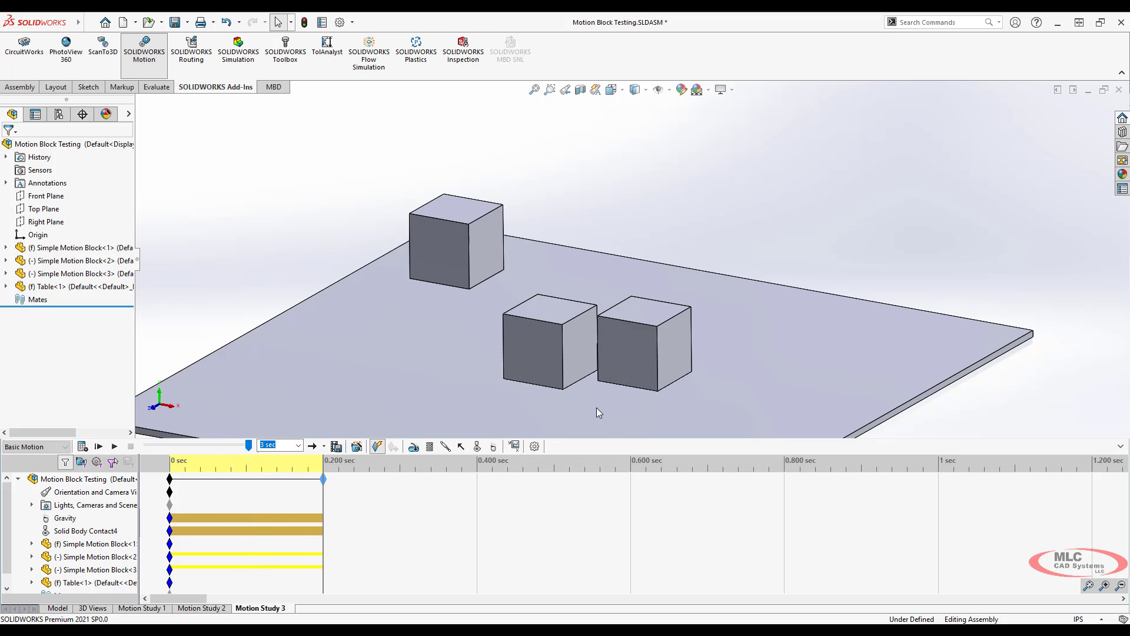
Change Simple Motion Block<1> from fixed to float.
click(432, 229)
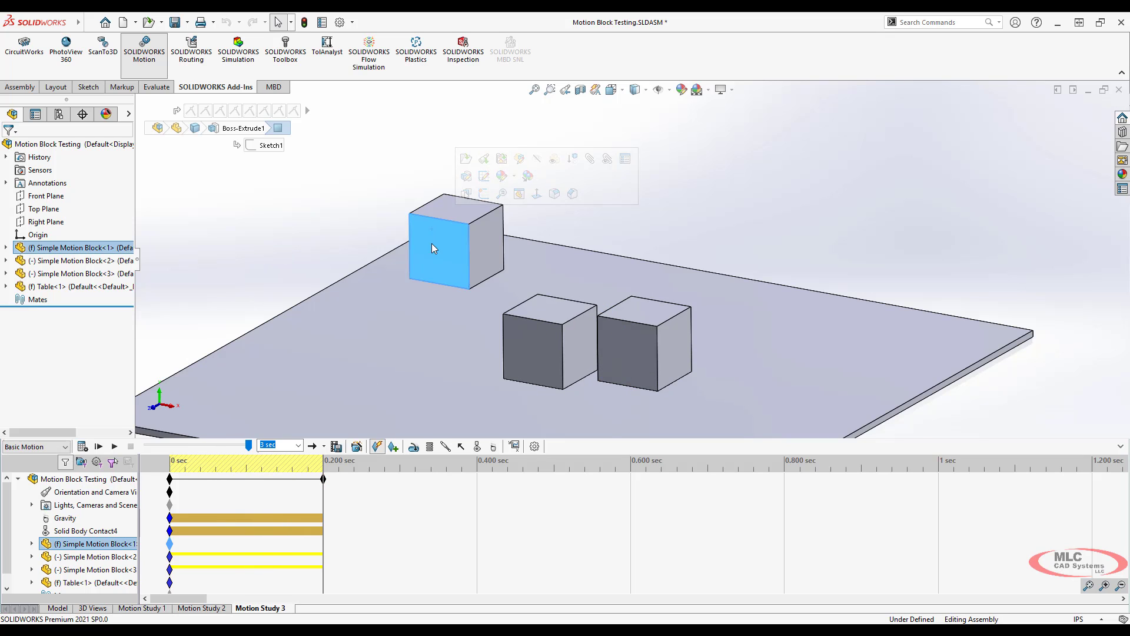
click(341, 223)
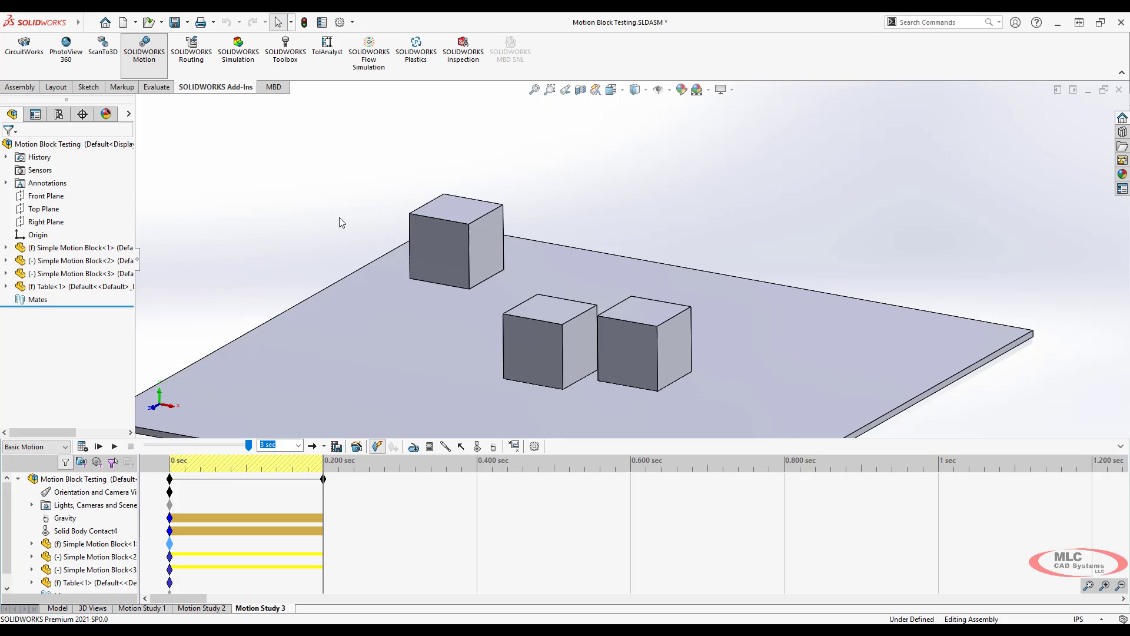
click(35, 248)
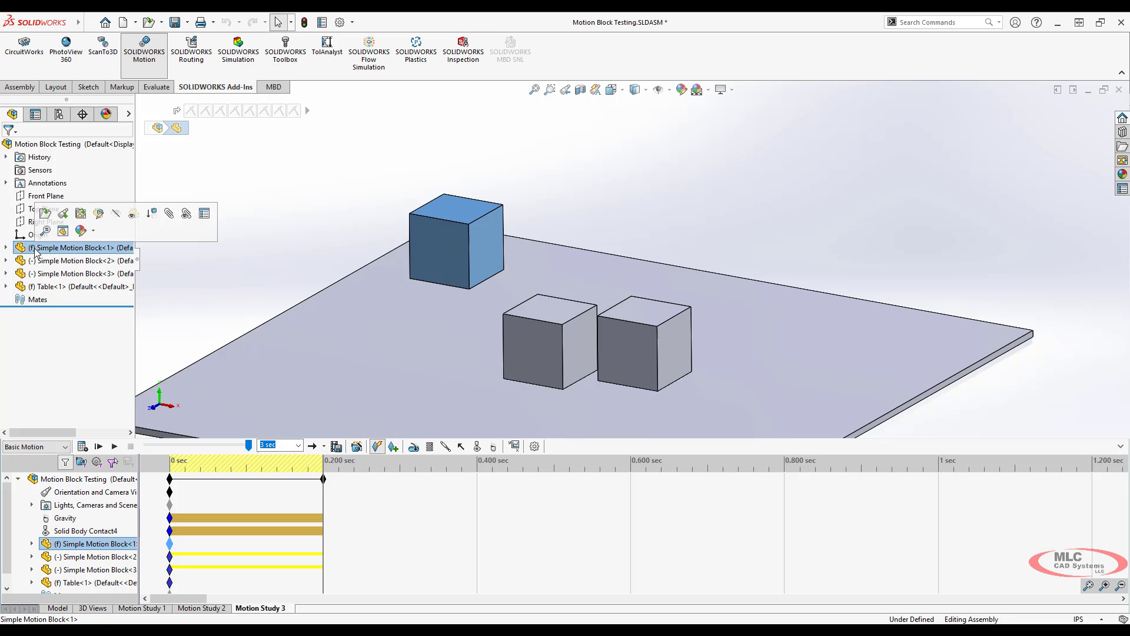
right_click(77, 252)
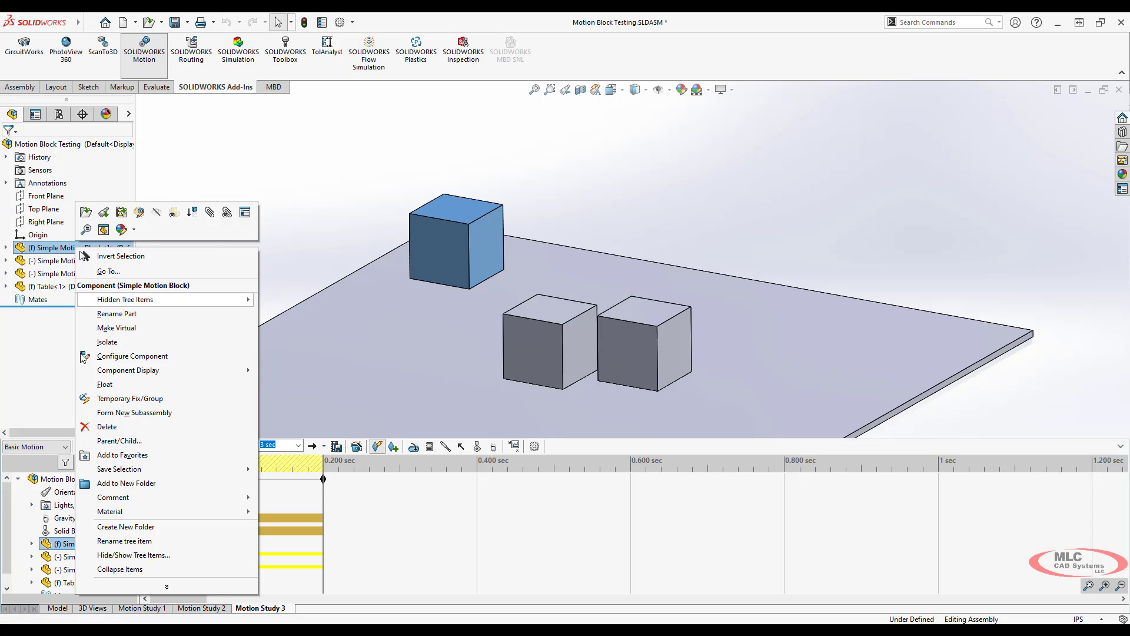
click(135, 384)
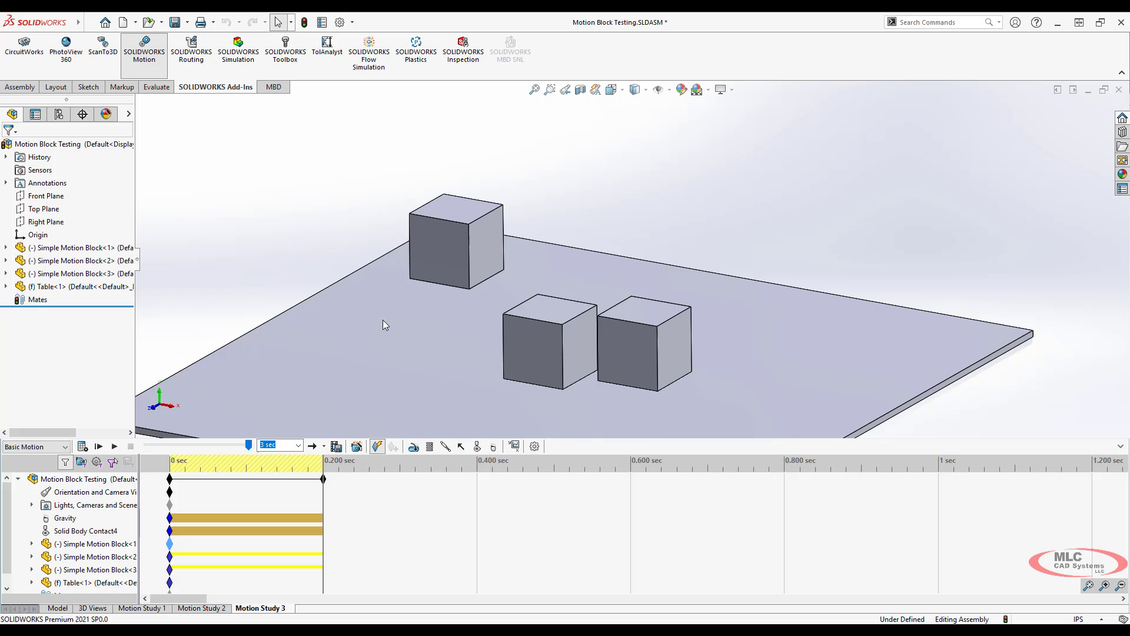
Return to Motion Study 3 and recalculate so all three blocks settle on the table.
click(57, 609)
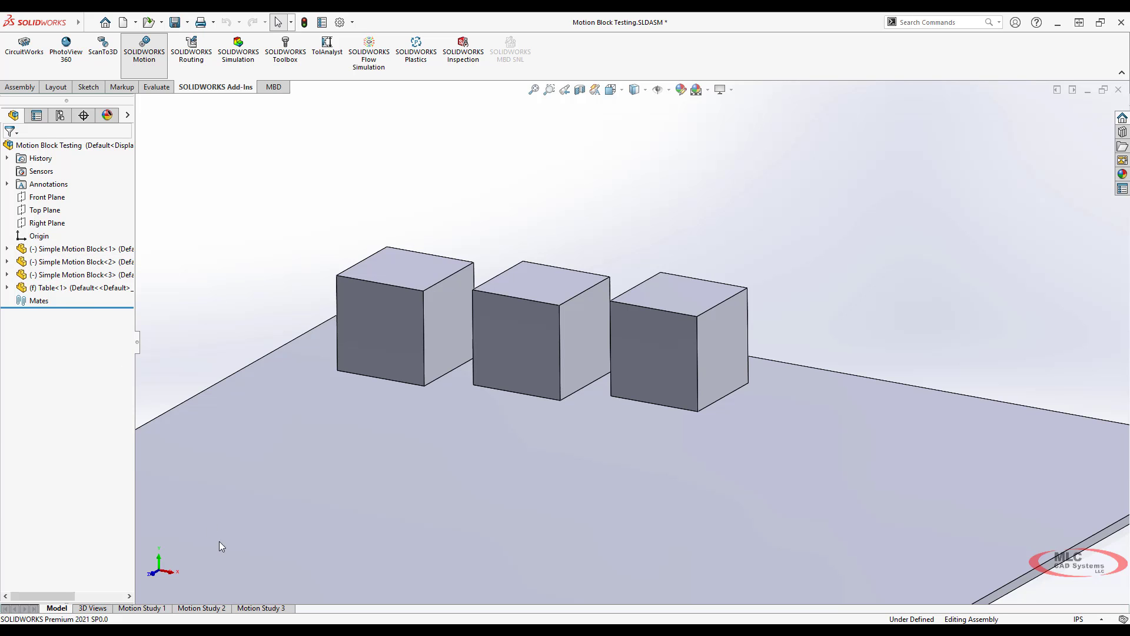
click(272, 608)
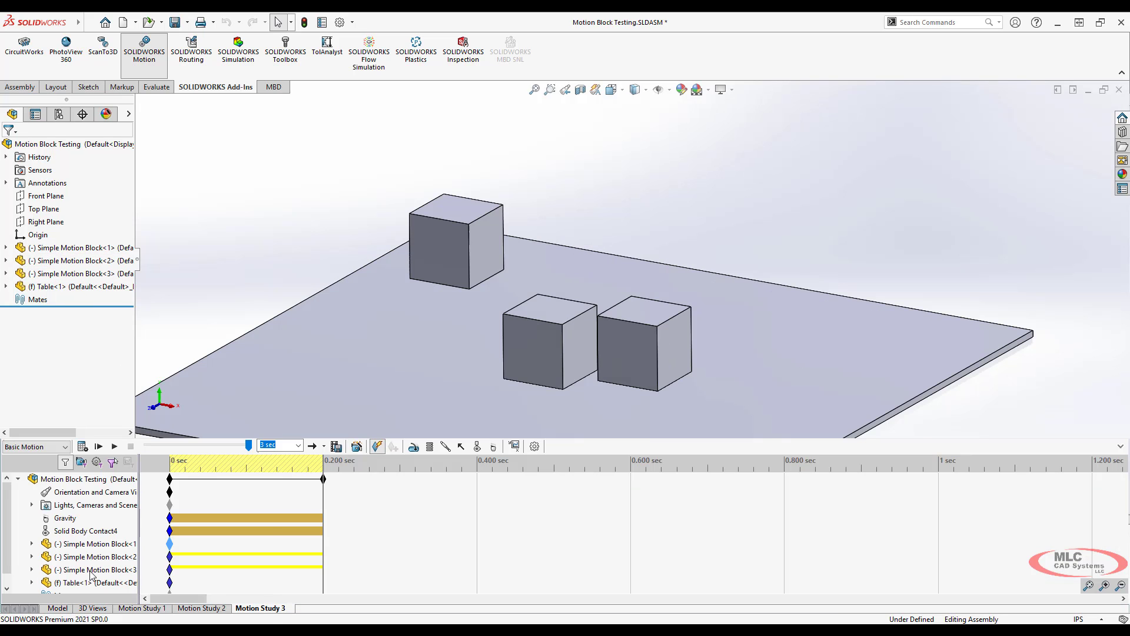
right_click(69, 550)
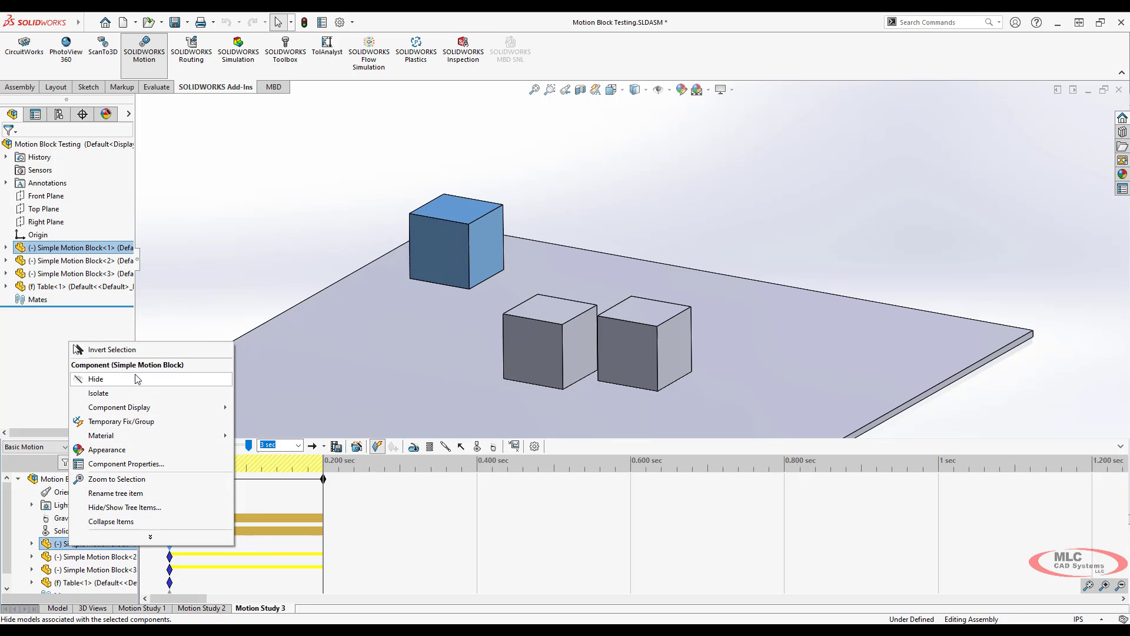
right_click(68, 253)
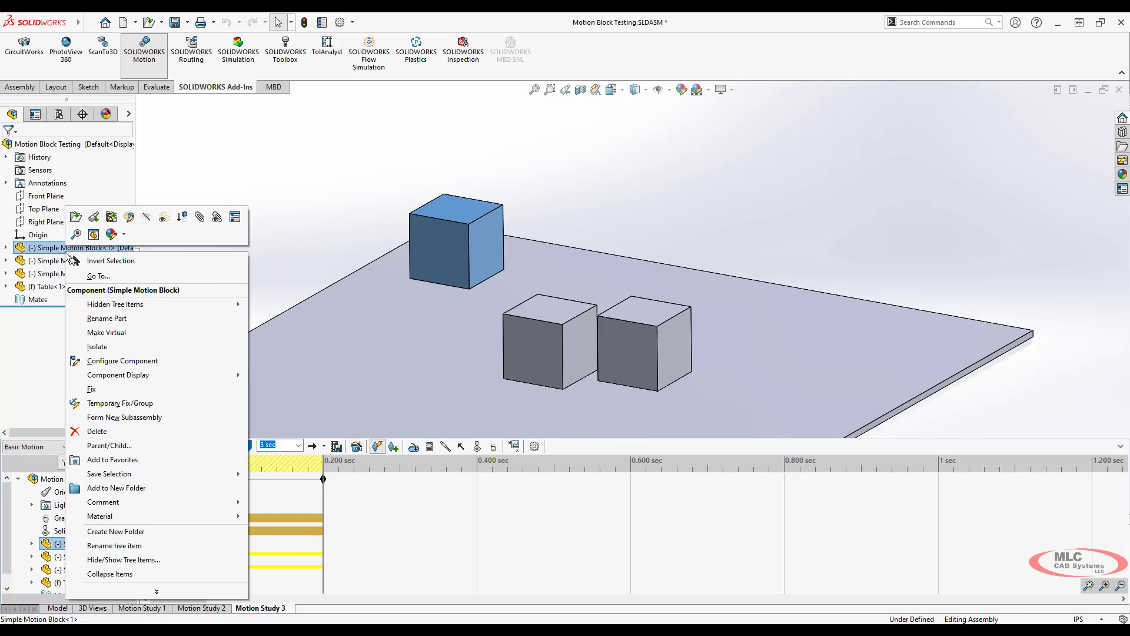
click(101, 389)
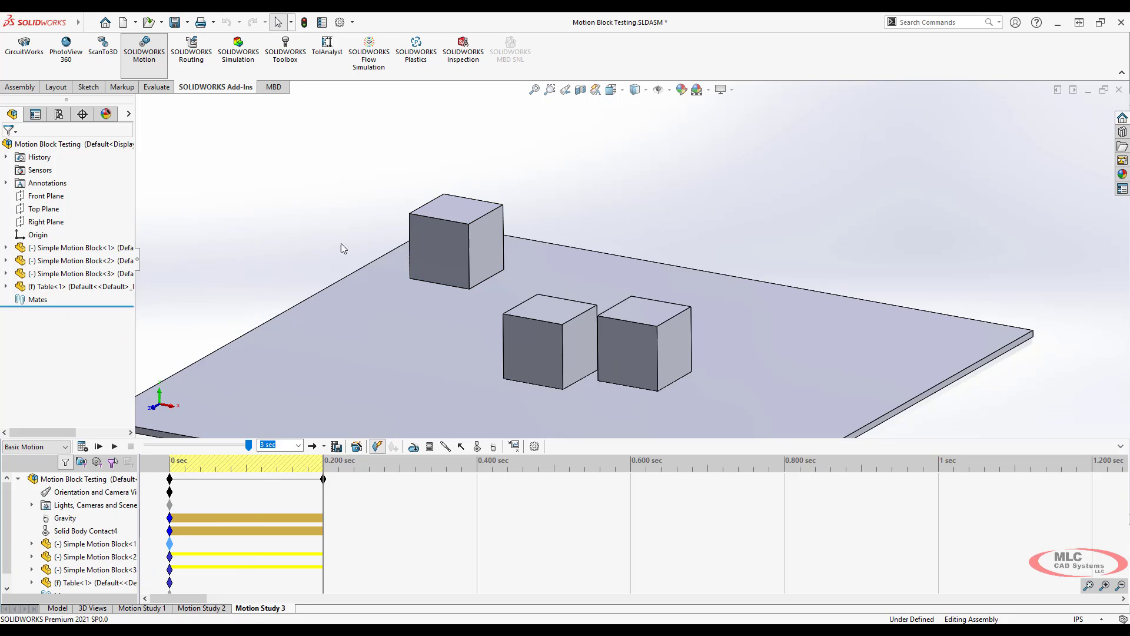
click(82, 447)
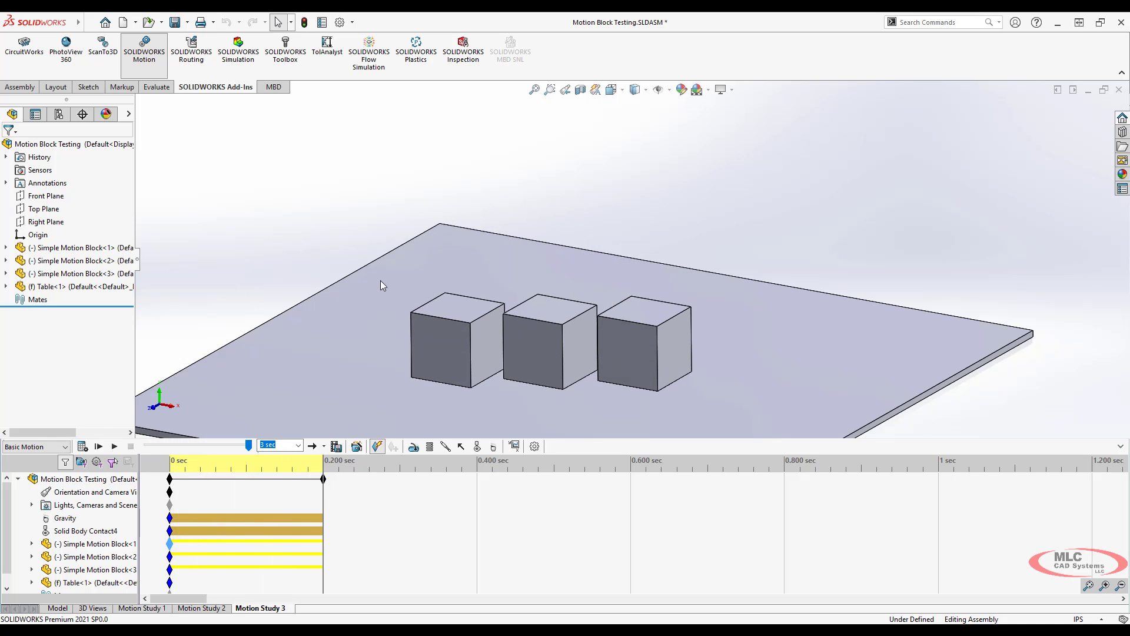
Rewind the study to 0 sec, tilt the first block slightly, and tip the second block over.
middle_drag(563, 395, 616, 330)
scroll(746, 167, down, 2)
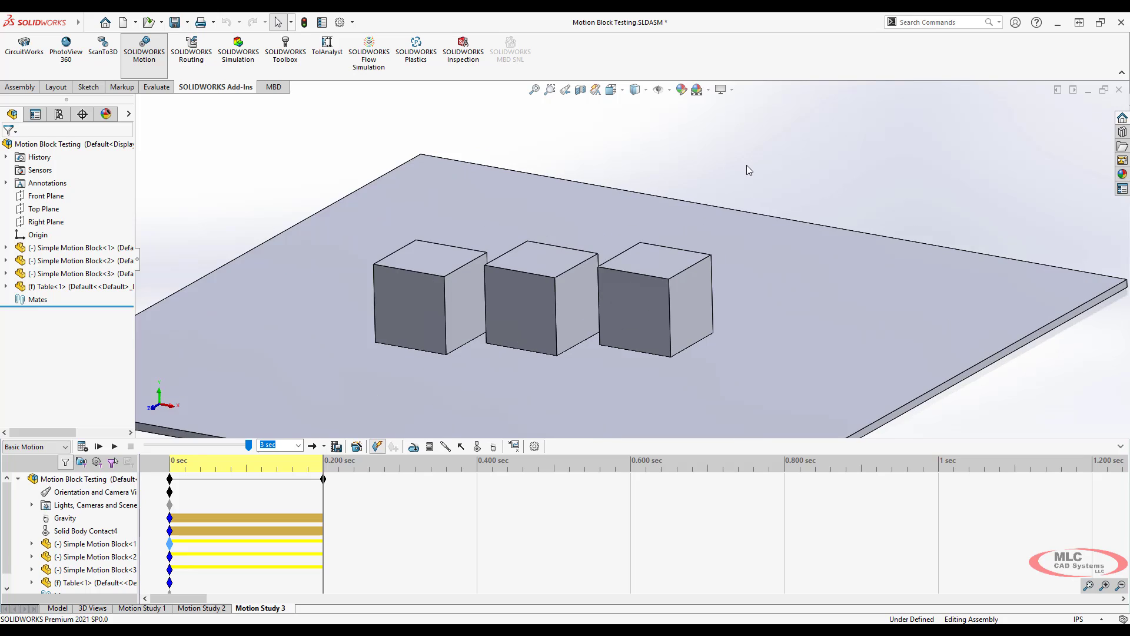
scroll(717, 212, up, 2)
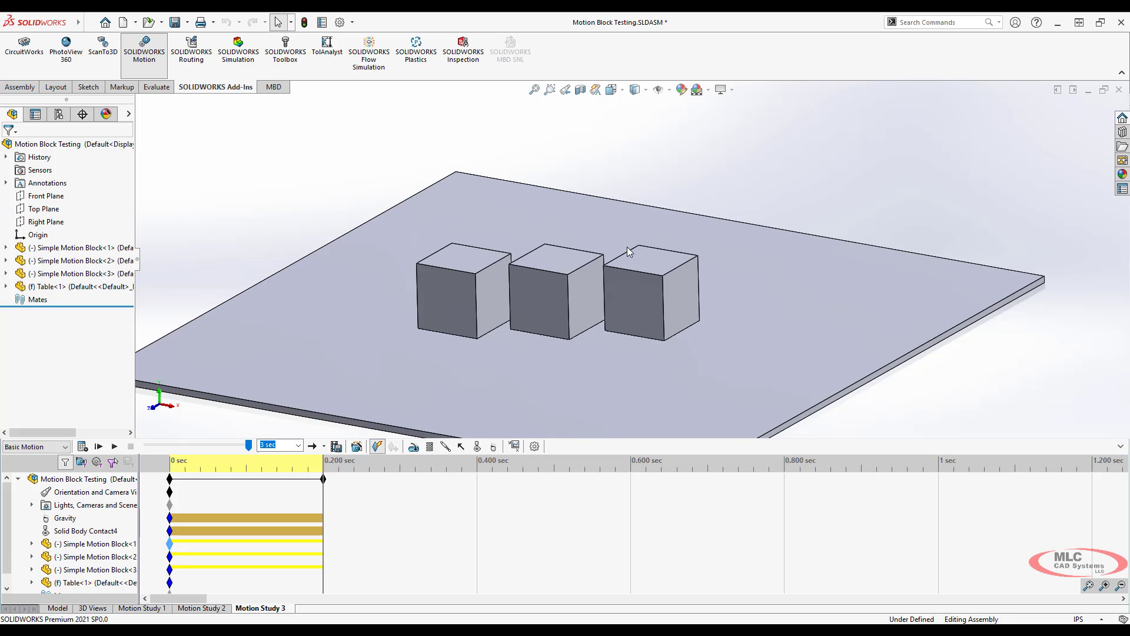
click(170, 467)
click(447, 248)
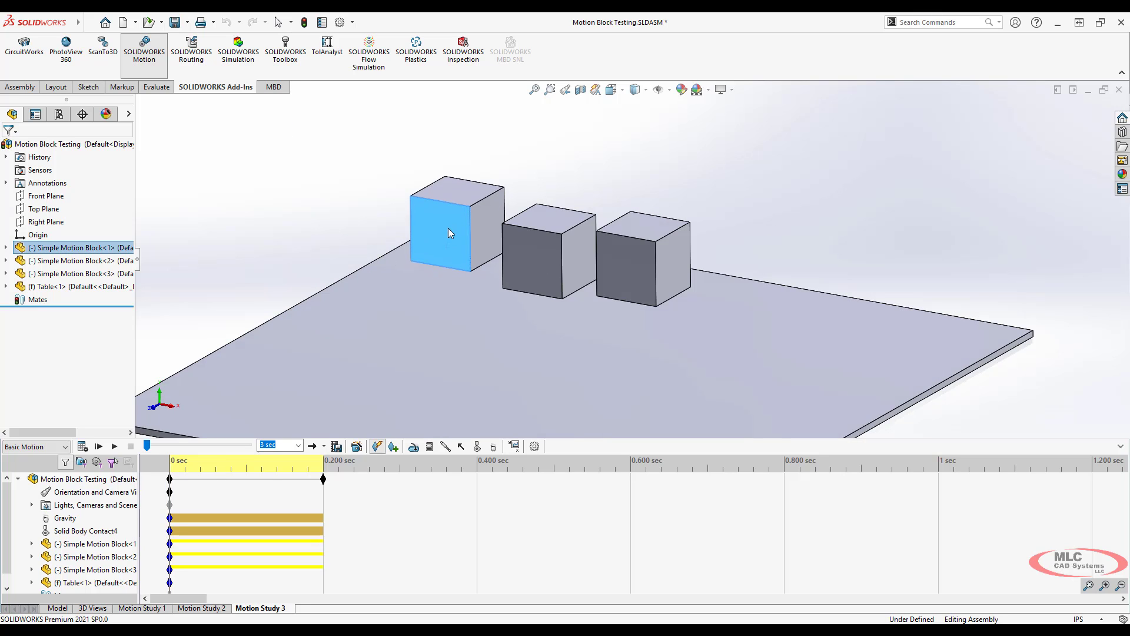
drag(449, 227, 462, 207)
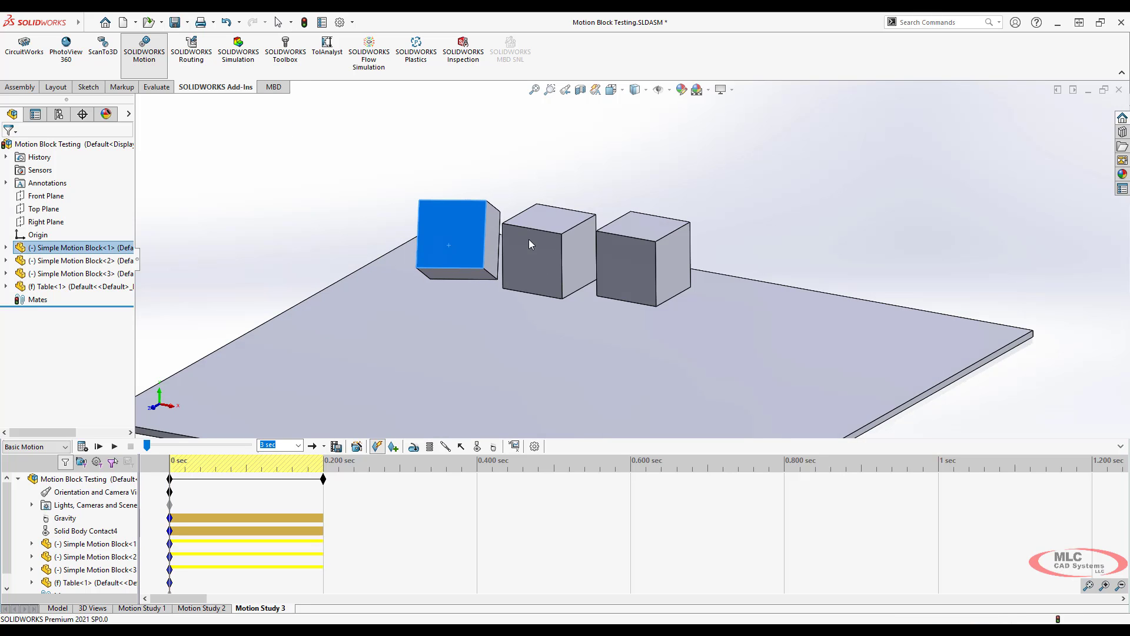
drag(528, 239, 623, 285)
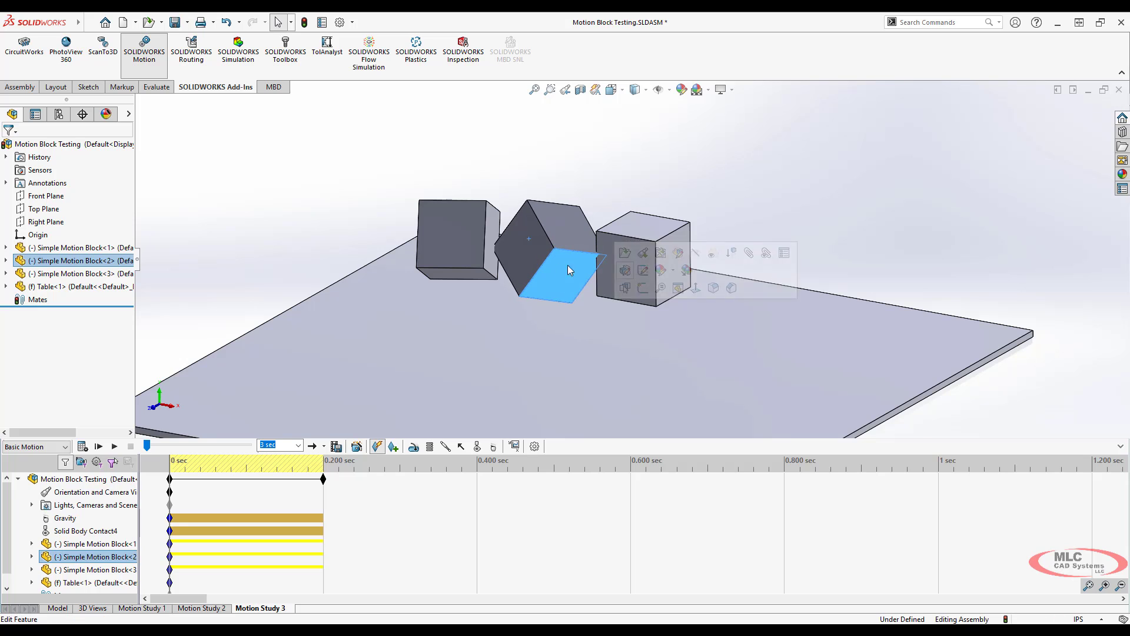
Tip the third block over and tilt it further.
right_click(616, 235)
drag(619, 228, 602, 252)
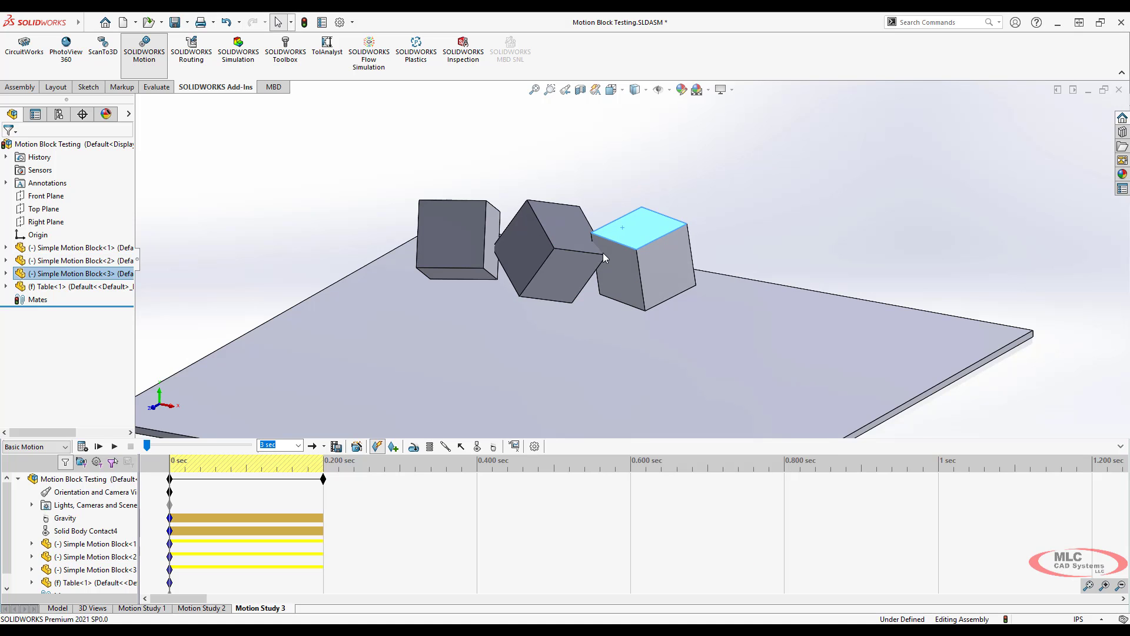
click(623, 253)
right_click(632, 256)
click(658, 242)
click(644, 229)
click(732, 178)
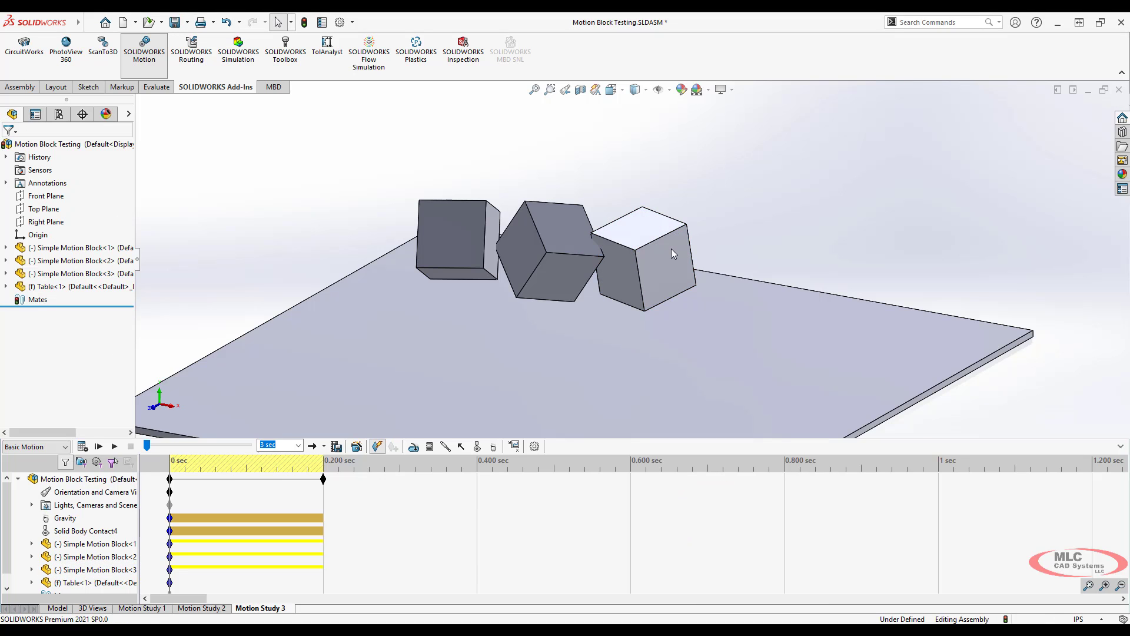
right_drag(670, 249, 634, 261)
click(636, 266)
Check the tilted blocks, calculate so they tumble onto the table, and rewind to 0 sec.
middle_drag(636, 266, 559, 330)
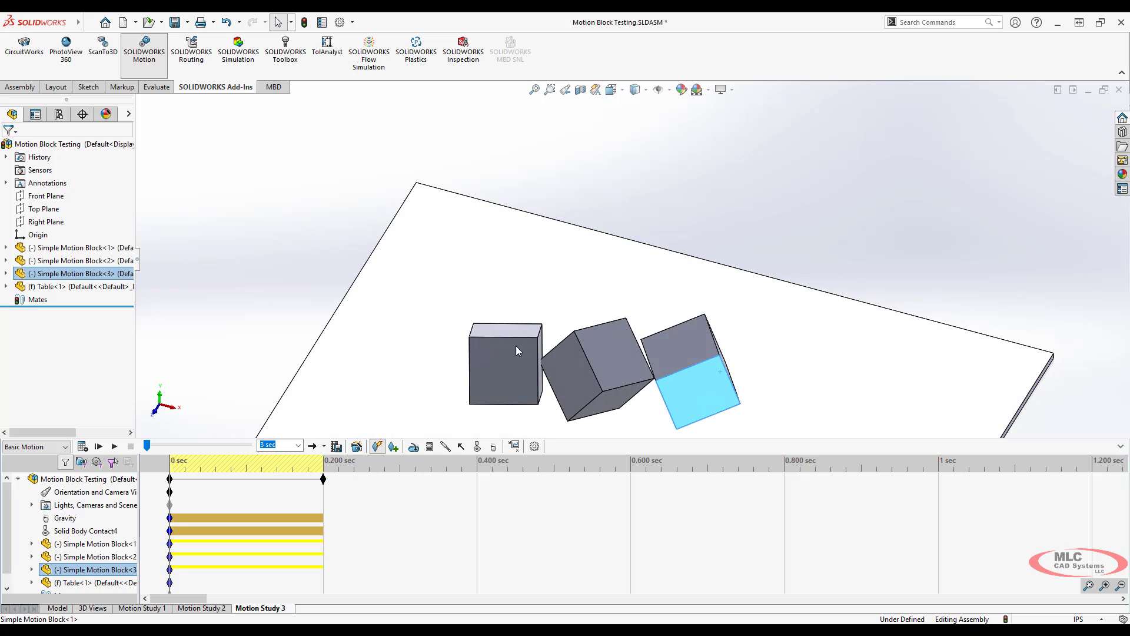
click(485, 331)
click(686, 353)
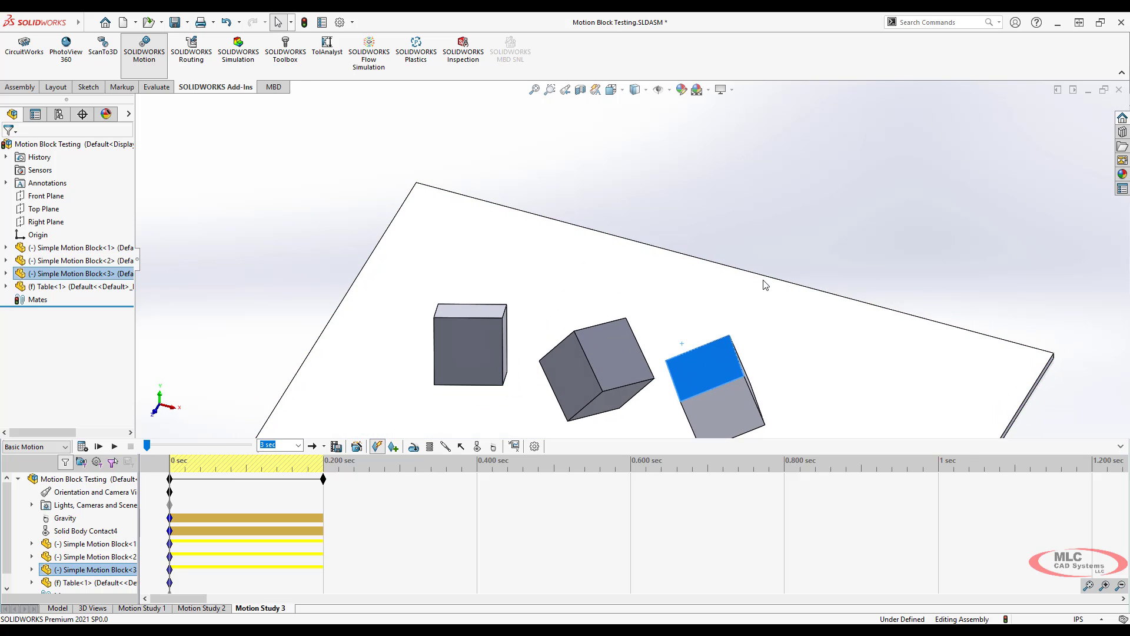
middle_drag(762, 283, 753, 214)
click(774, 189)
click(84, 446)
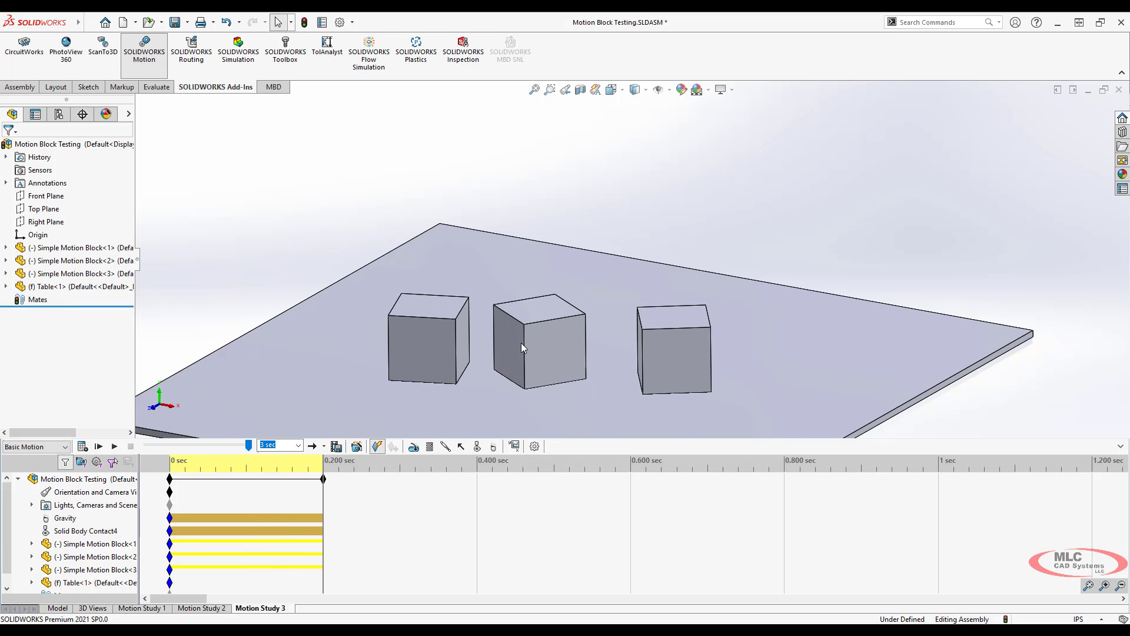
click(169, 468)
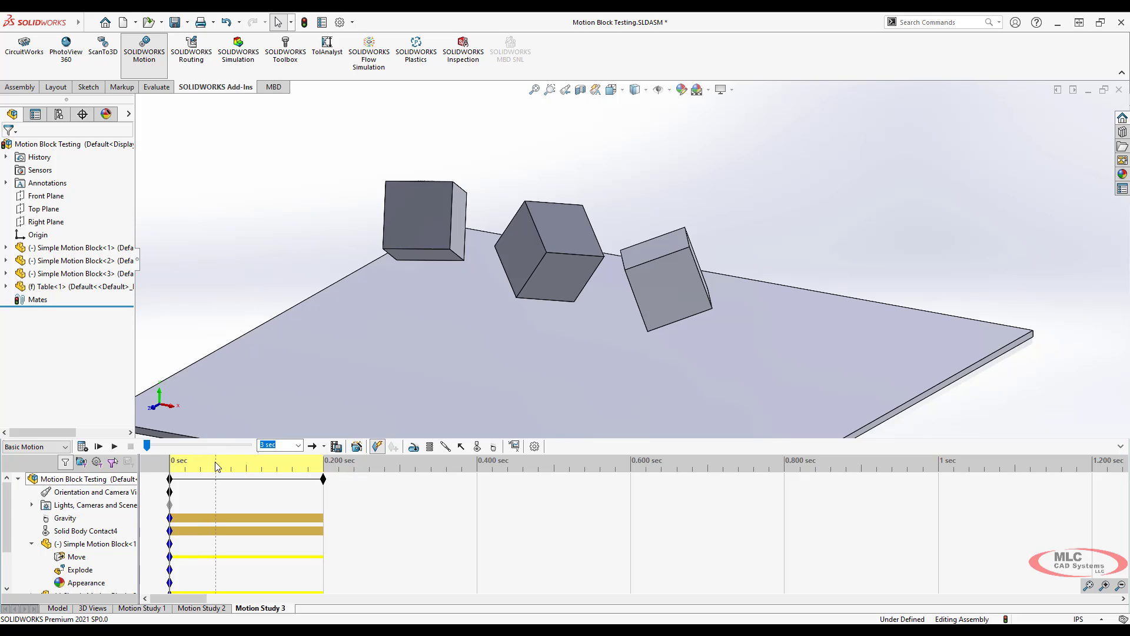
click(246, 465)
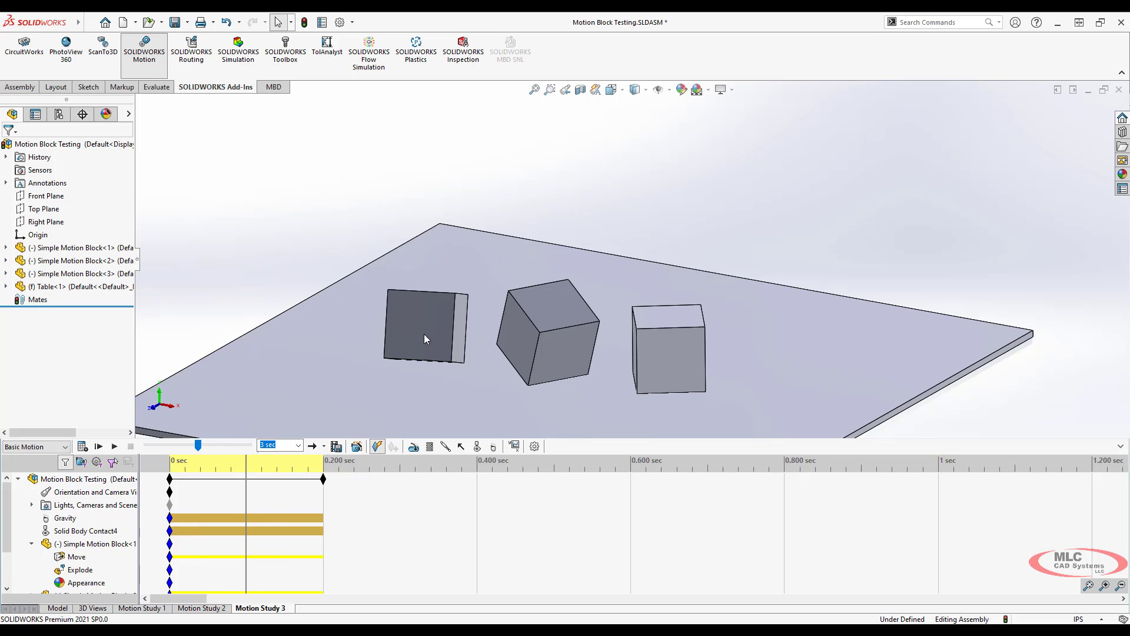
drag(424, 333, 425, 210)
click(312, 211)
middle_drag(316, 203, 659, 188)
click(683, 156)
drag(668, 166, 644, 167)
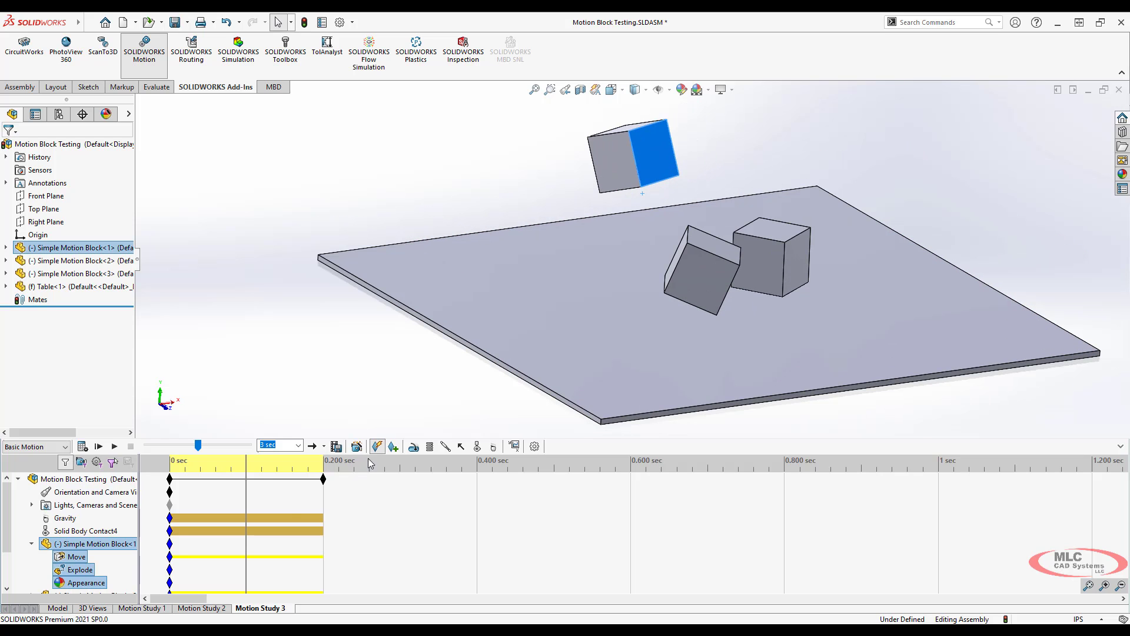
scroll(180, 551, down, 1)
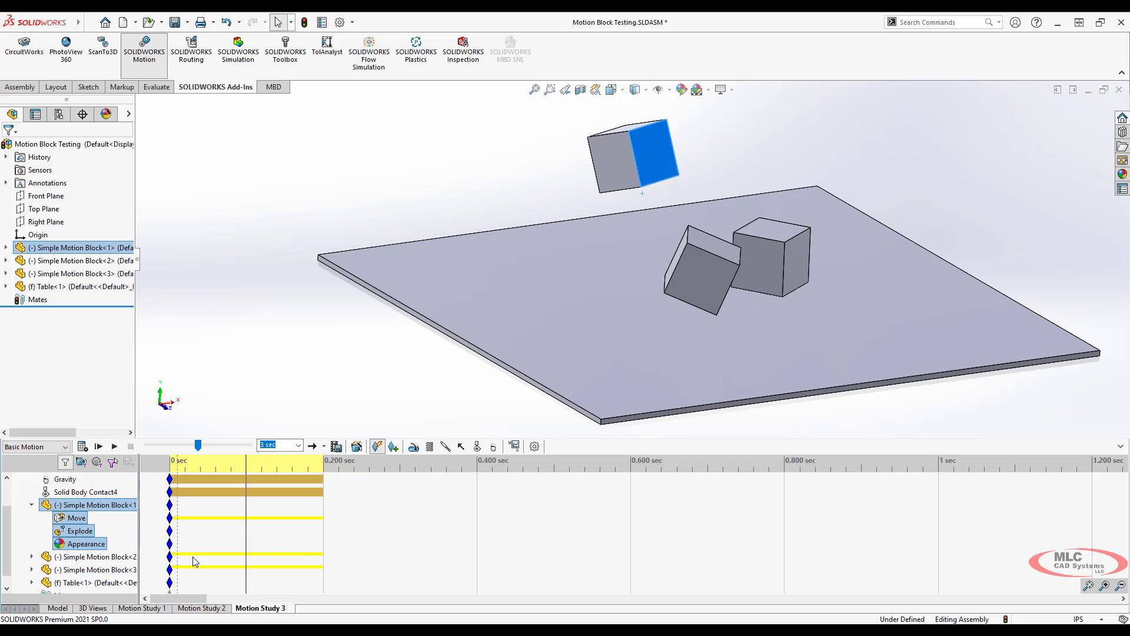
scroll(239, 517, up, 1)
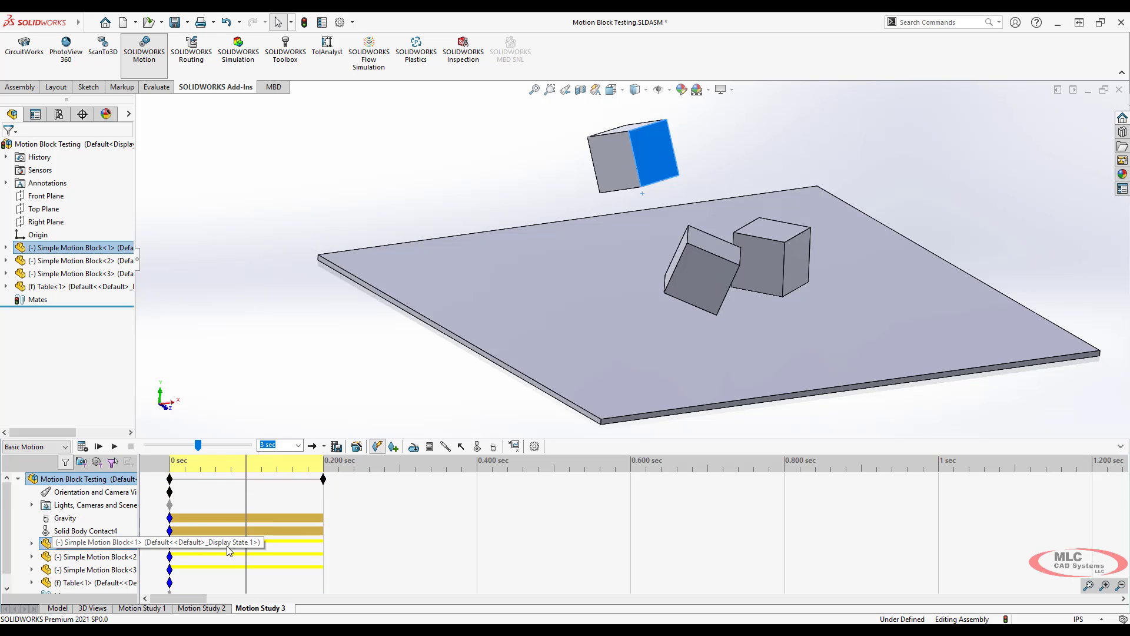
click(31, 543)
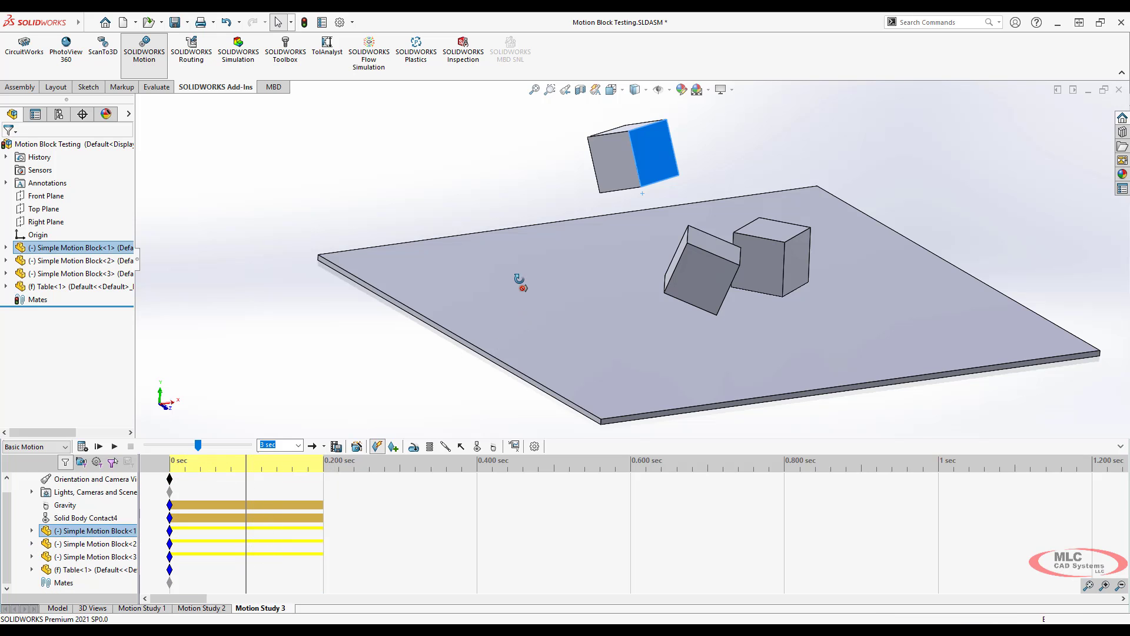
middle_drag(518, 277, 422, 338)
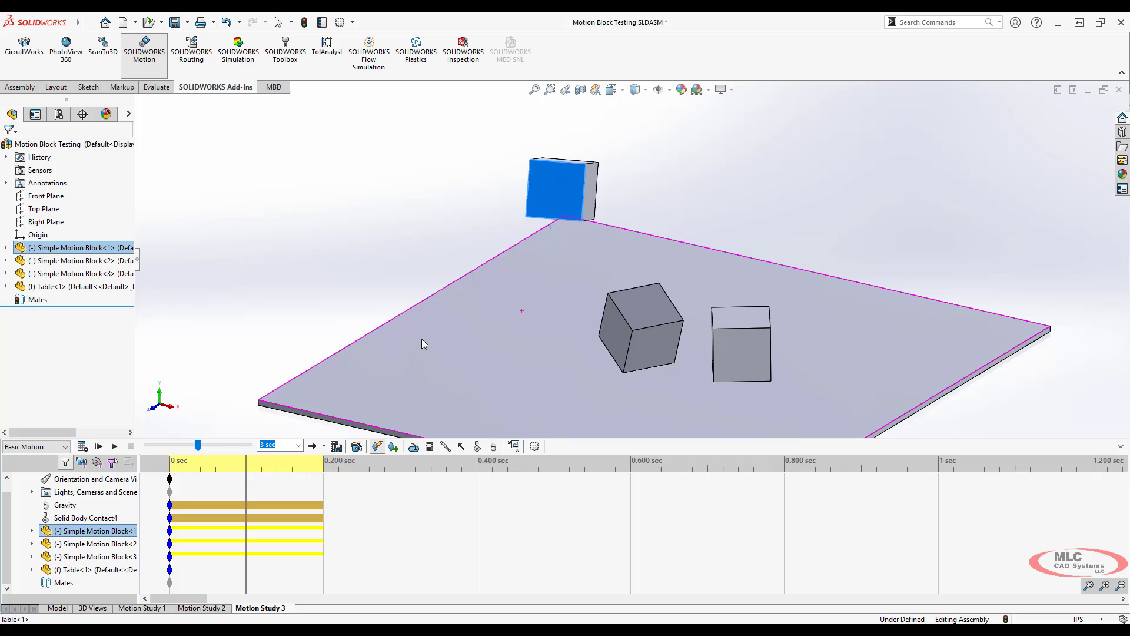
click(83, 448)
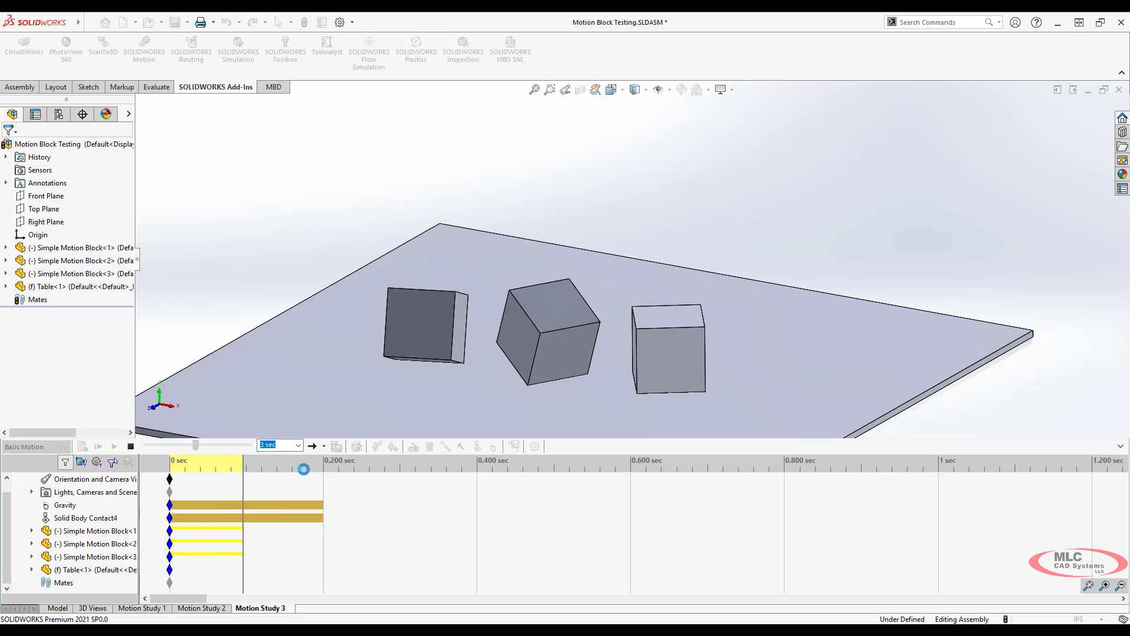
click(254, 468)
drag(432, 353, 453, 182)
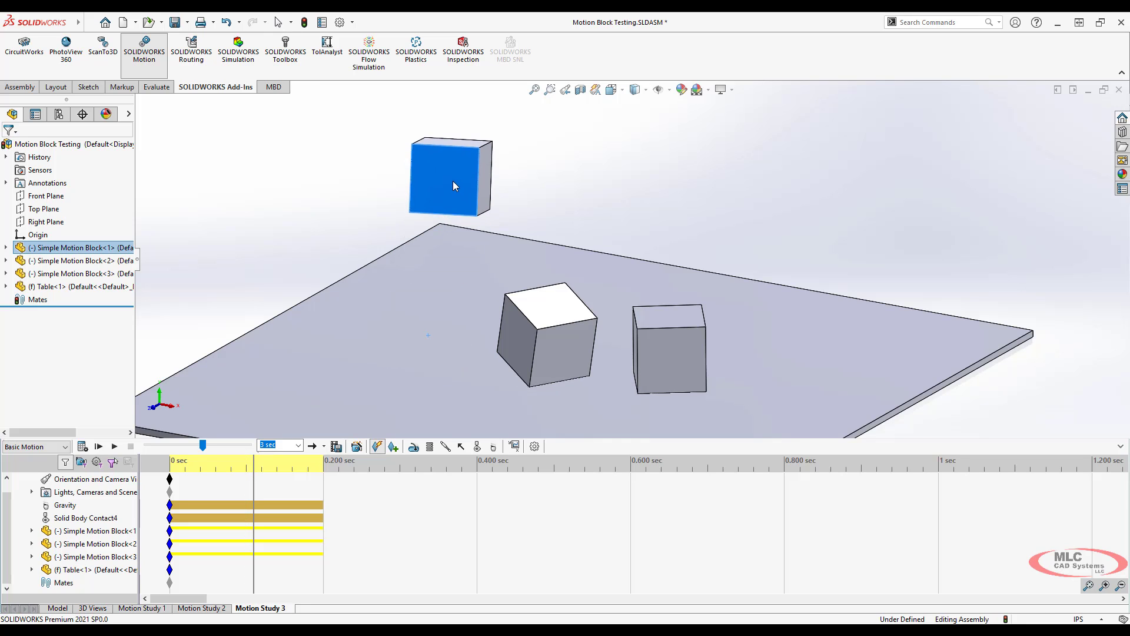
click(171, 463)
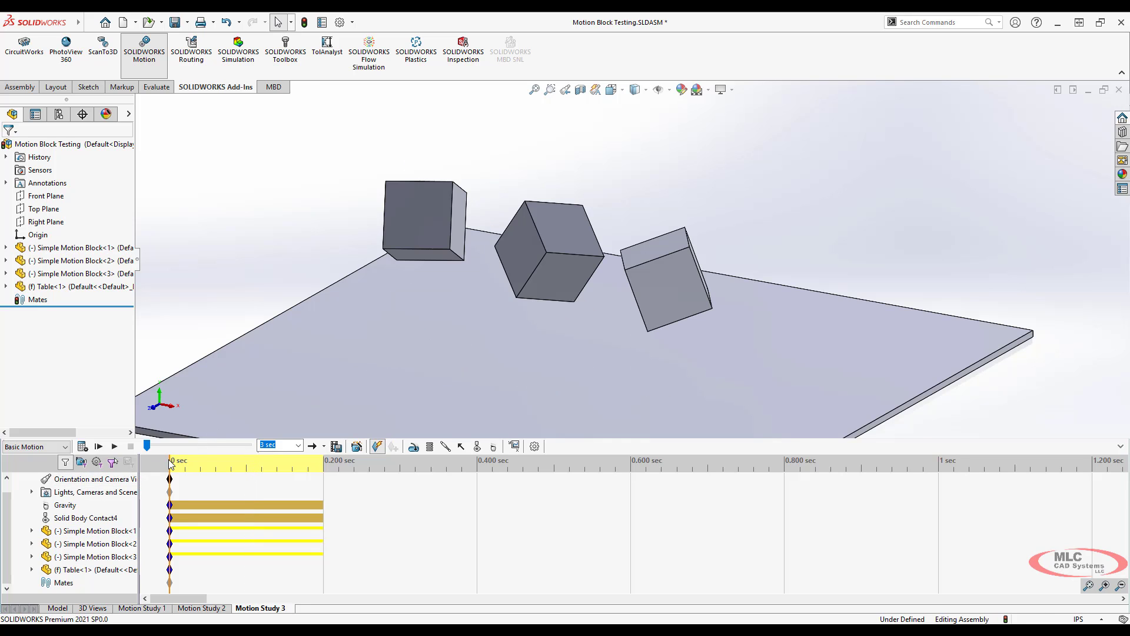
click(238, 465)
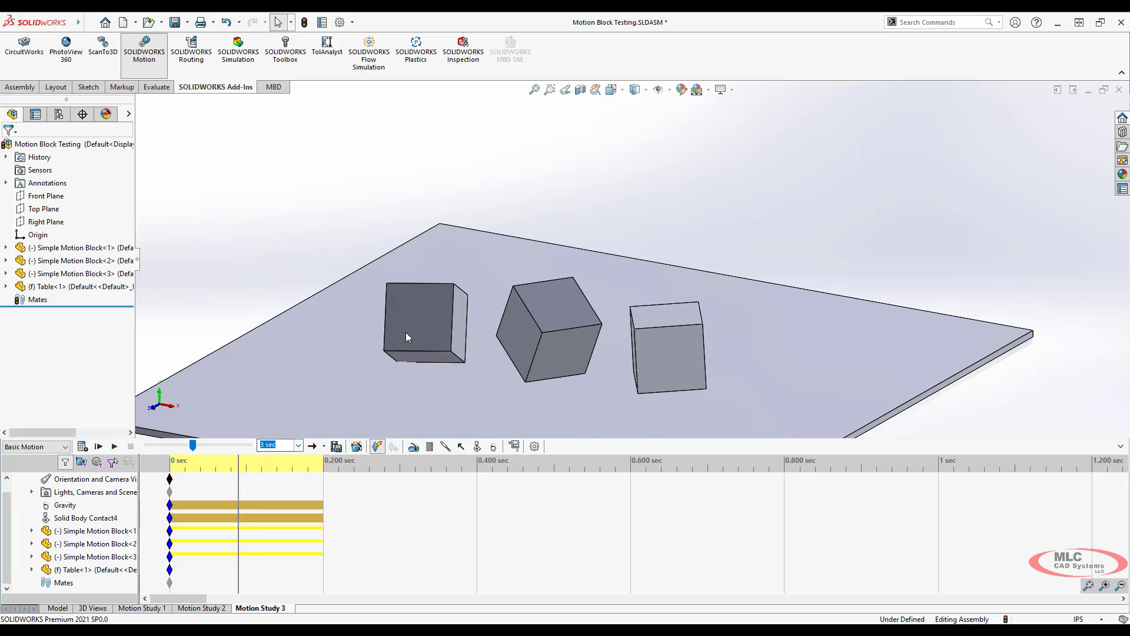
drag(408, 332, 425, 124)
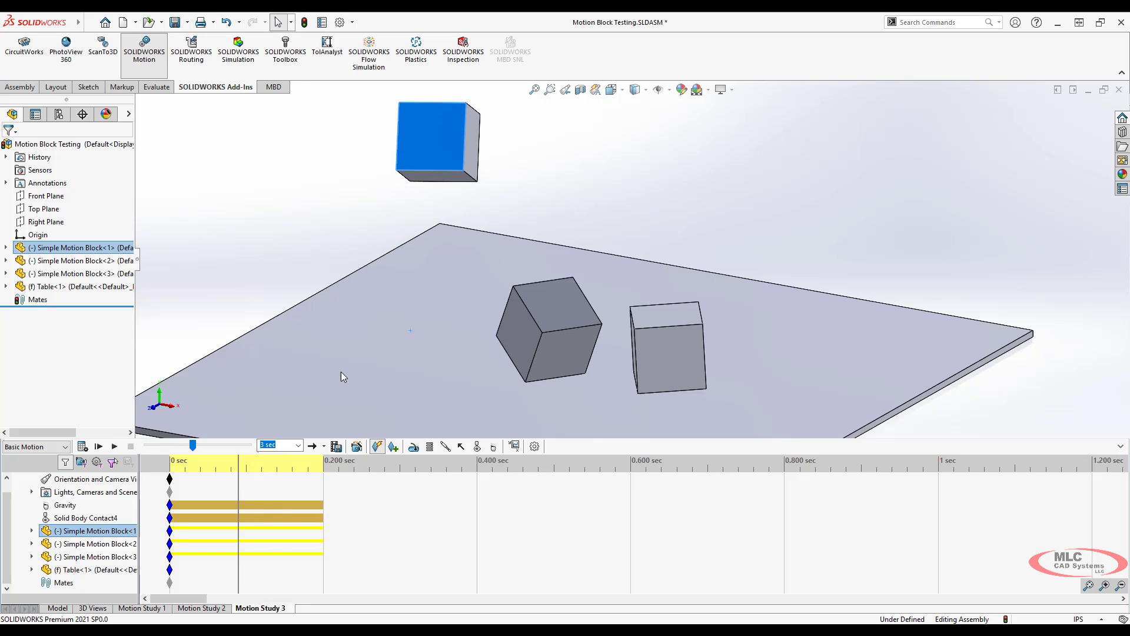
right_click(105, 531)
click(242, 528)
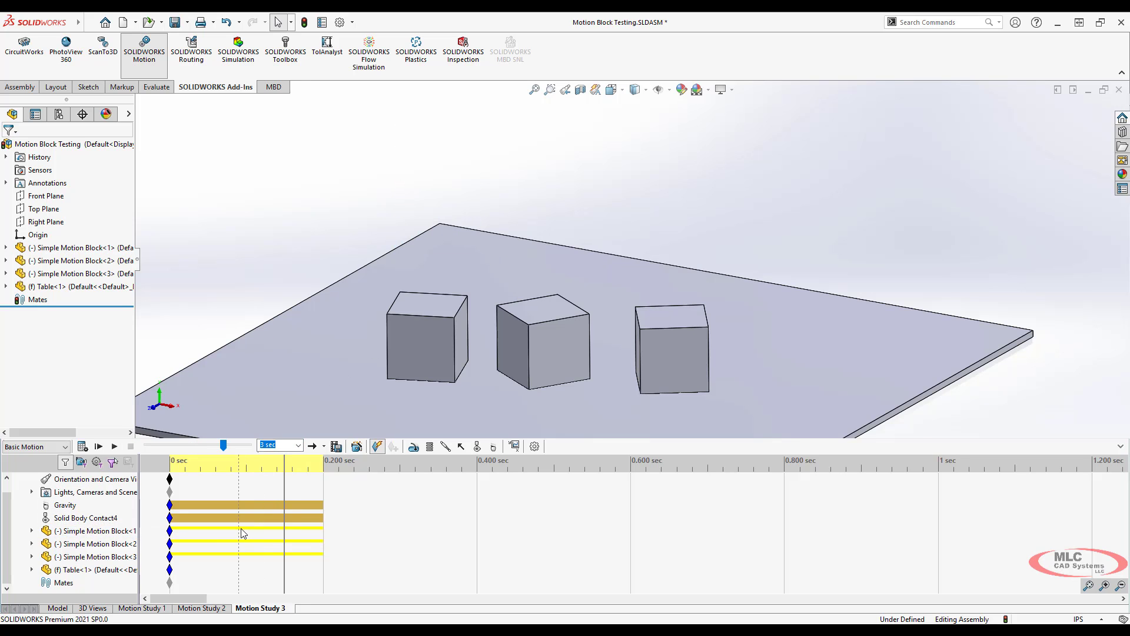
right_click(241, 528)
click(241, 530)
right_click(239, 528)
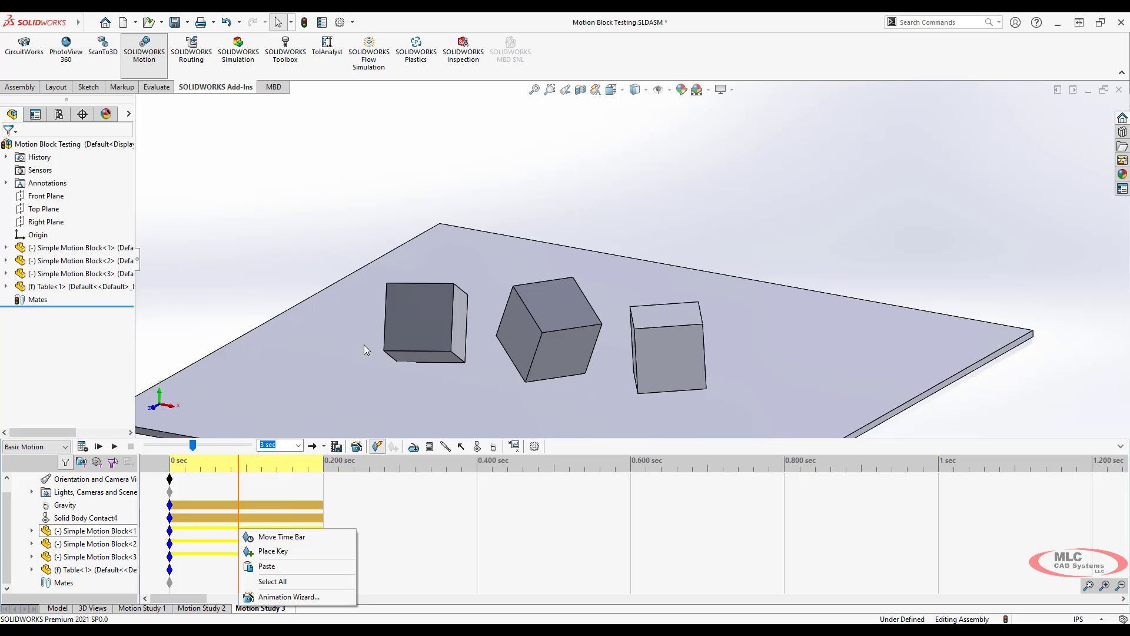
click(400, 307)
drag(428, 325, 433, 189)
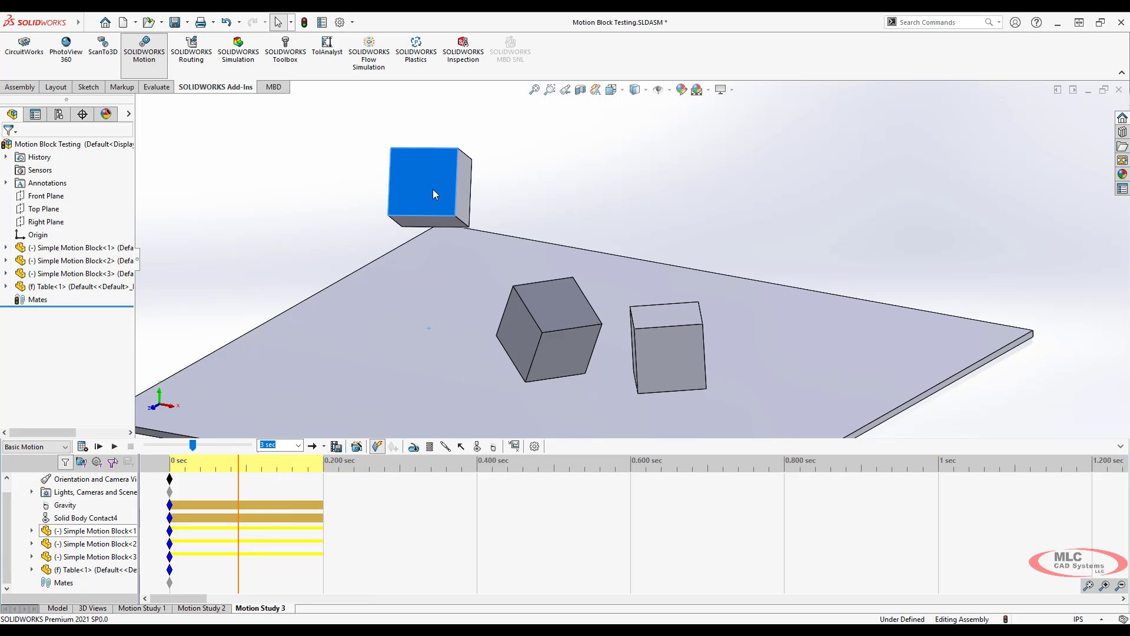
right_click(239, 526)
click(274, 548)
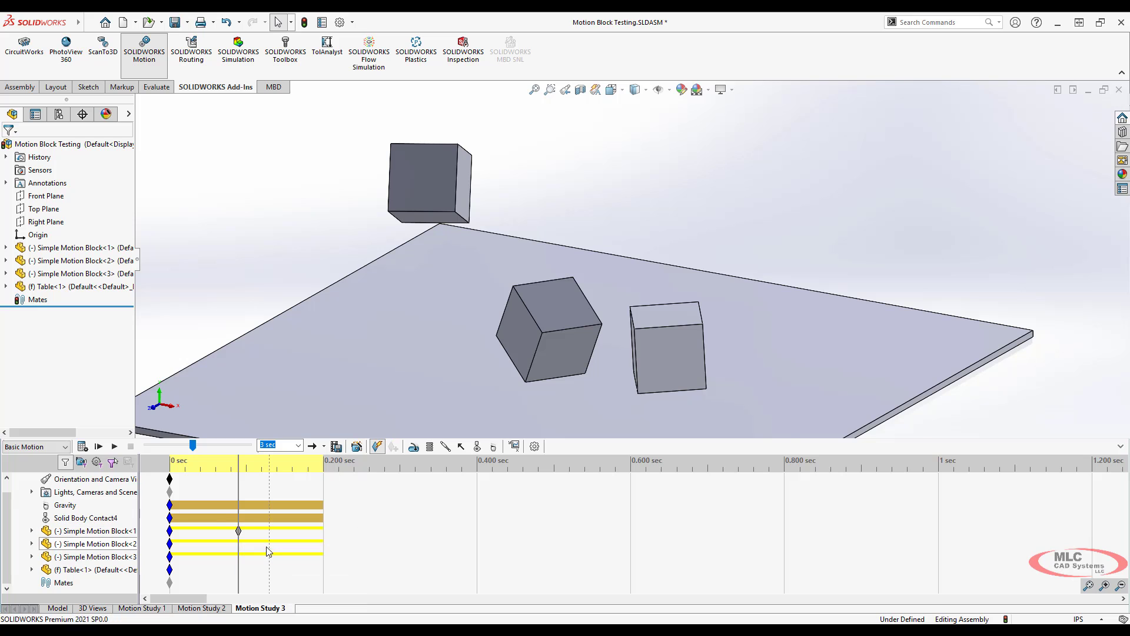
click(83, 447)
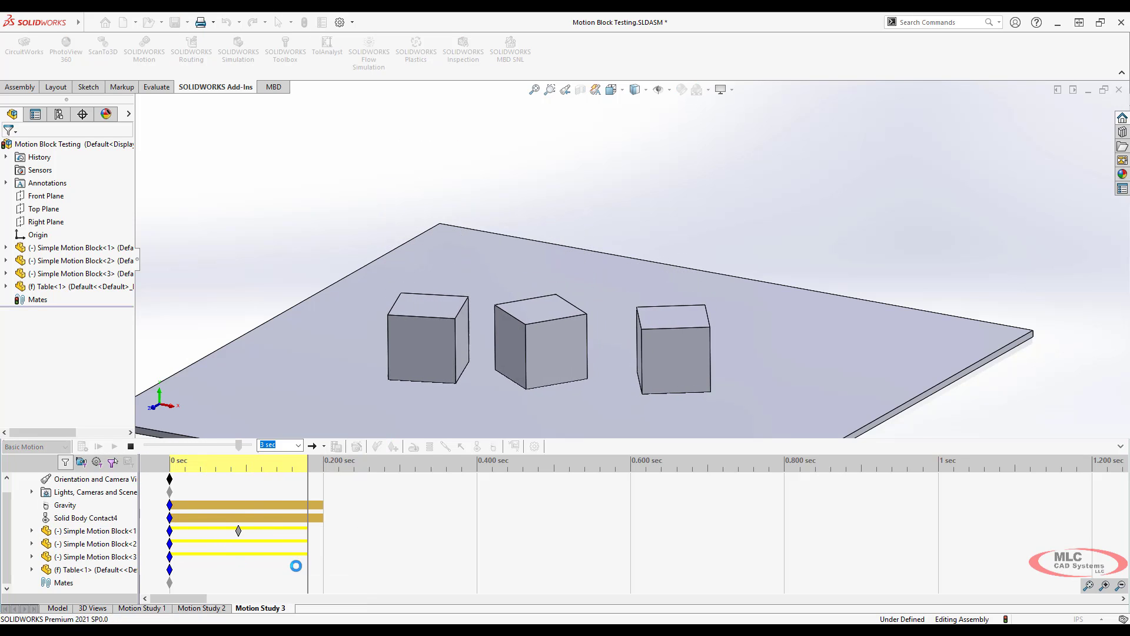
click(239, 531)
drag(238, 537, 171, 531)
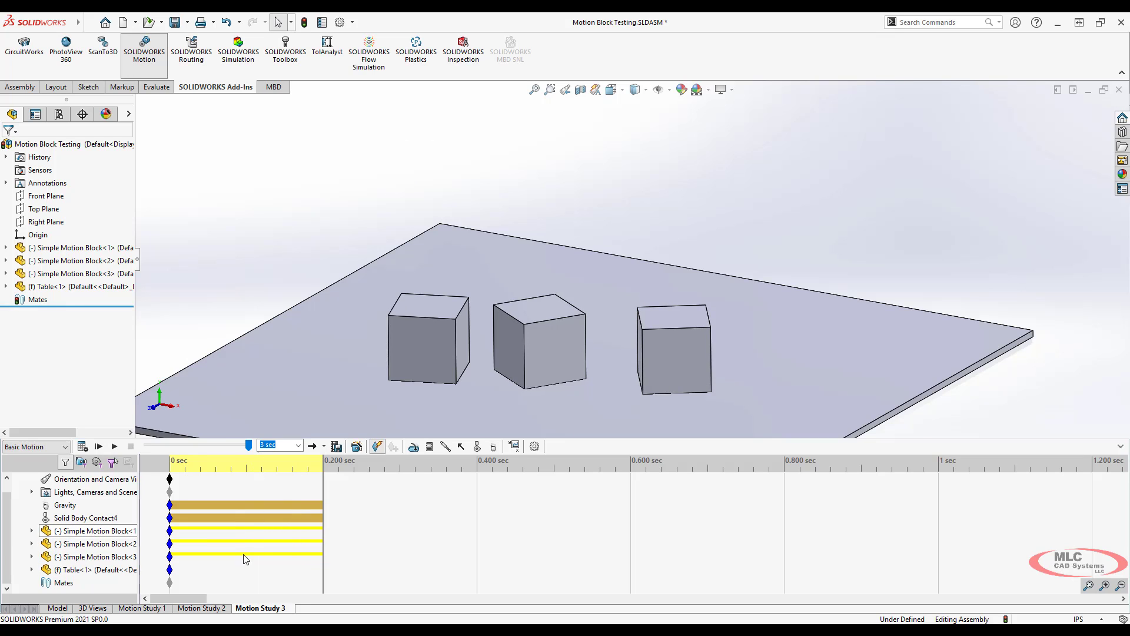
Recalculate Motion Study 3 so all three blocks settle upright side by side, then zoom out.
click(83, 446)
key(z)
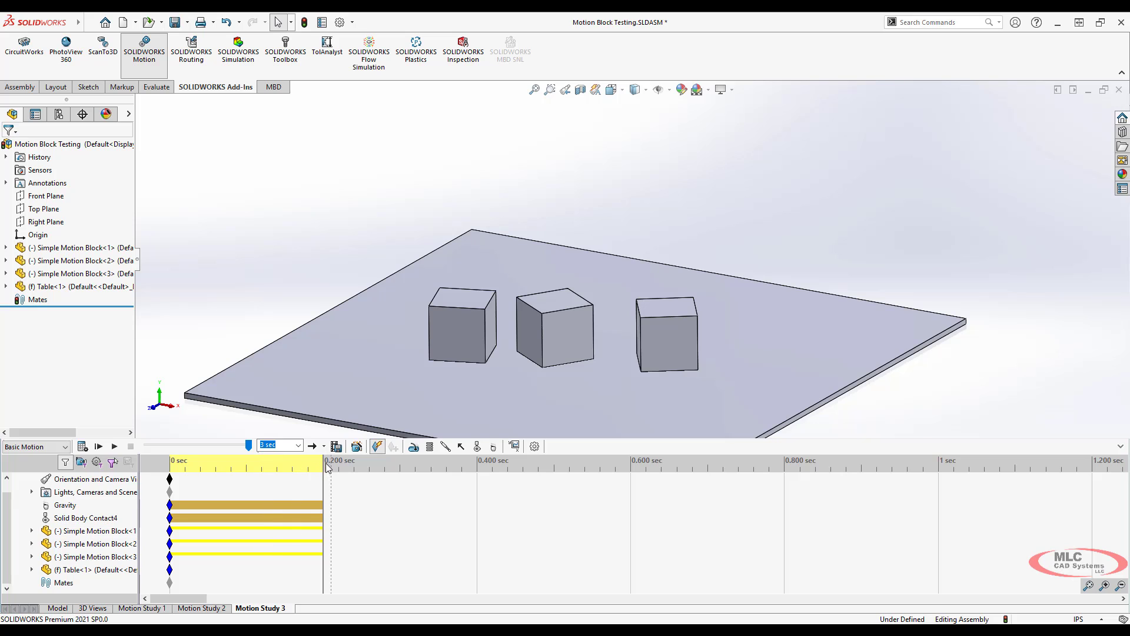
At 0 sec, tilt and lift Block 2 above Block 1, set Block 3 on top, and recalculate.
drag(286, 463, 160, 464)
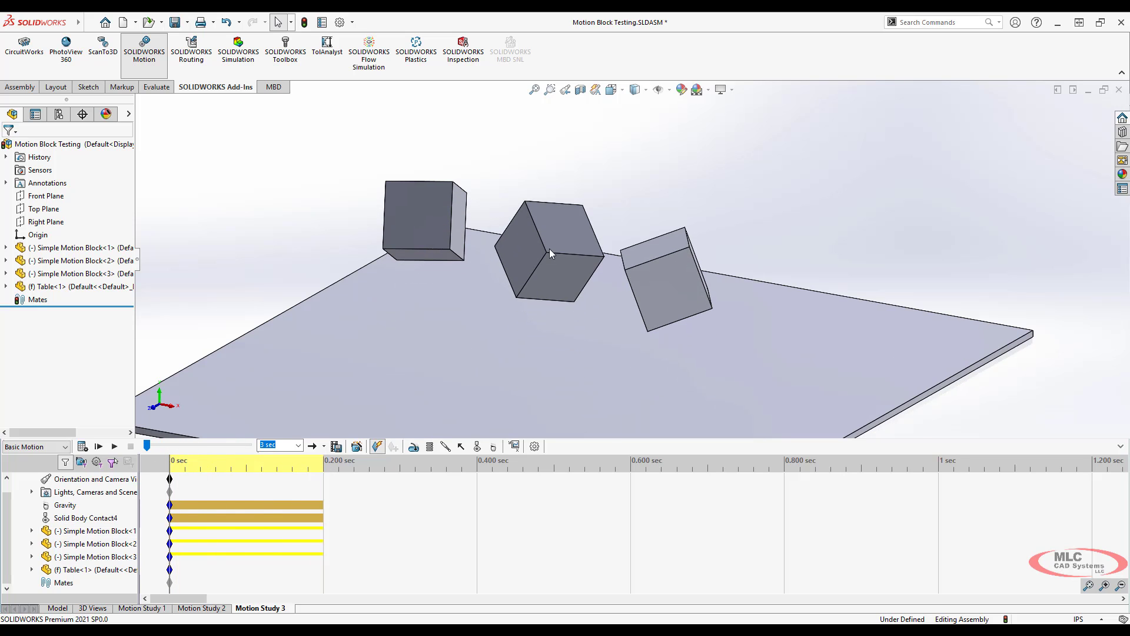
drag(550, 252, 450, 116)
key(f)
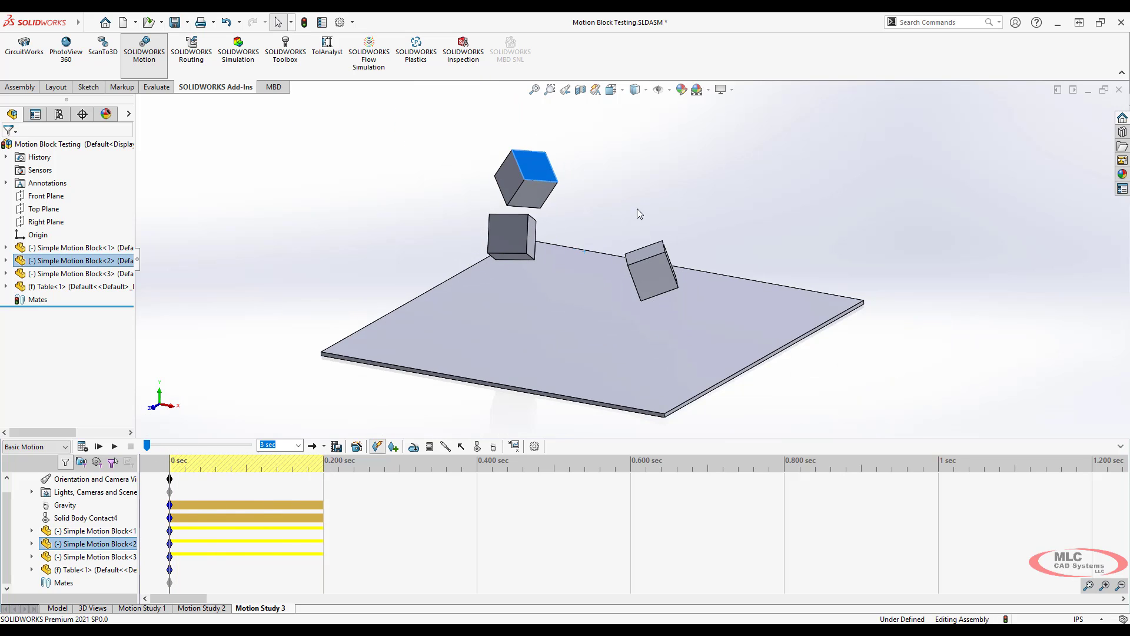
drag(641, 260, 510, 115)
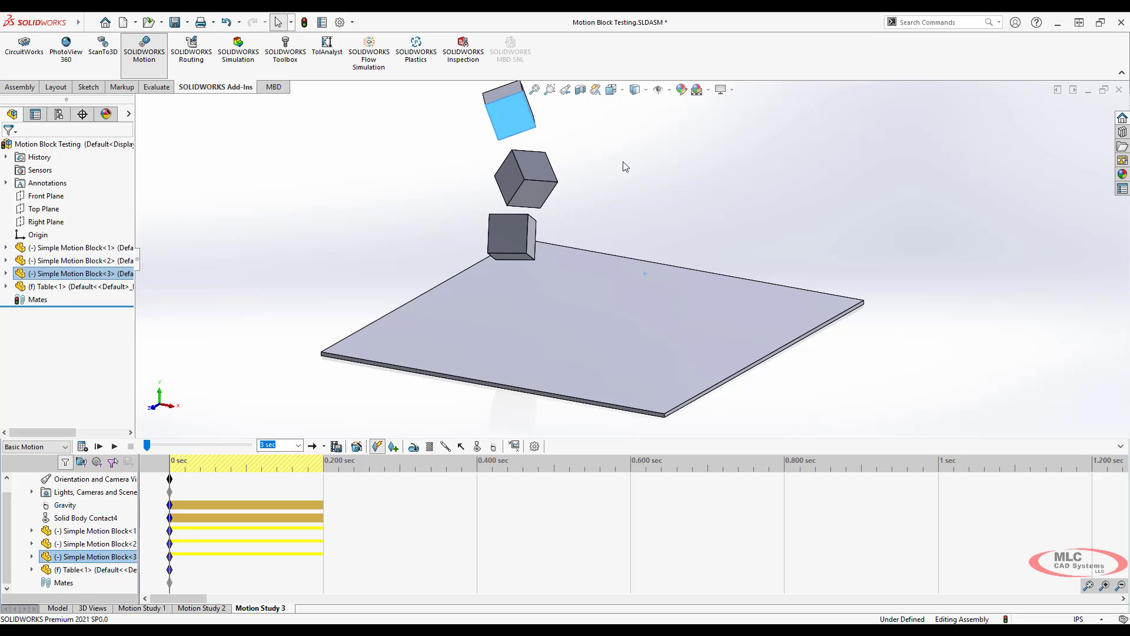
middle_drag(618, 160, 547, 156)
click(83, 446)
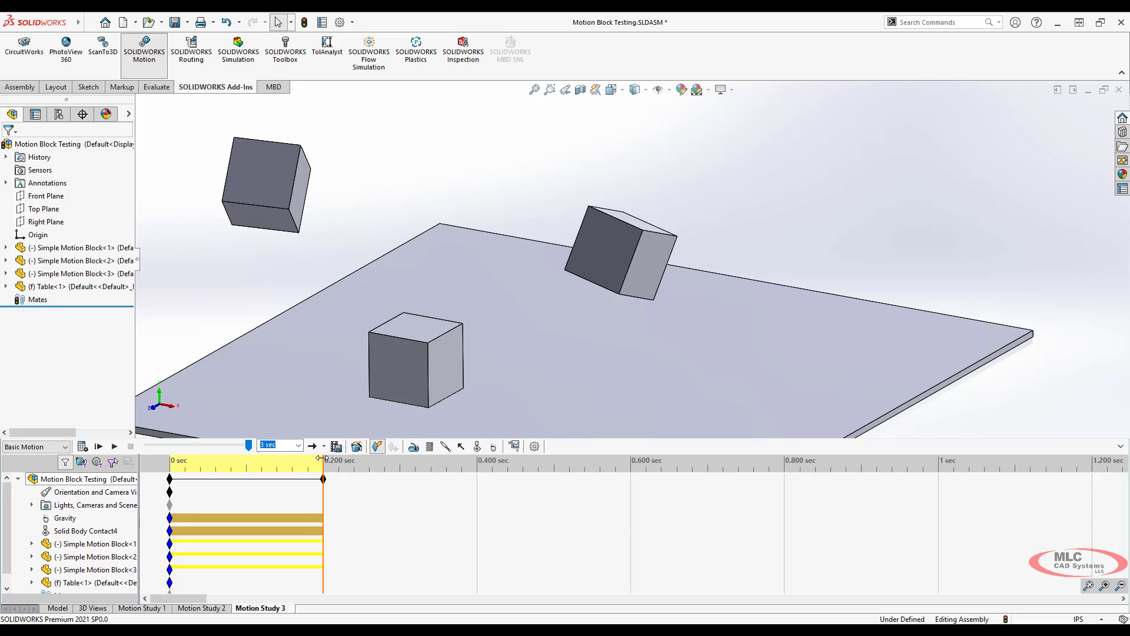
Extend Motion Study 3's end from 0.2 to 0.4 sec and recalculate to see the scattered blocks.
drag(323, 478, 478, 478)
click(83, 447)
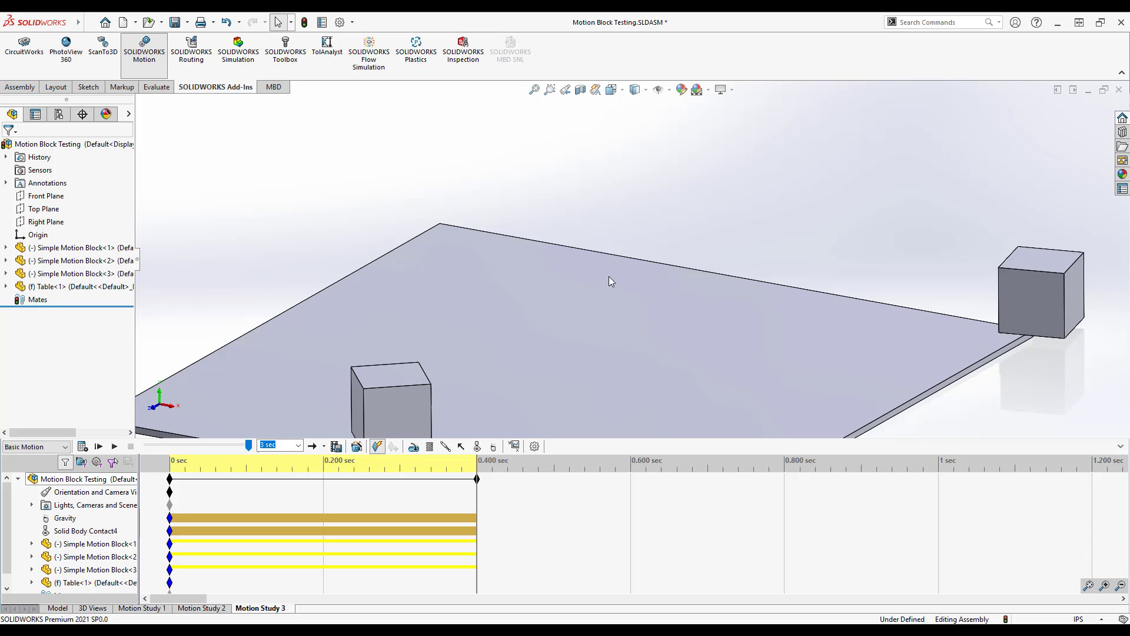
scroll(676, 297, up, 3)
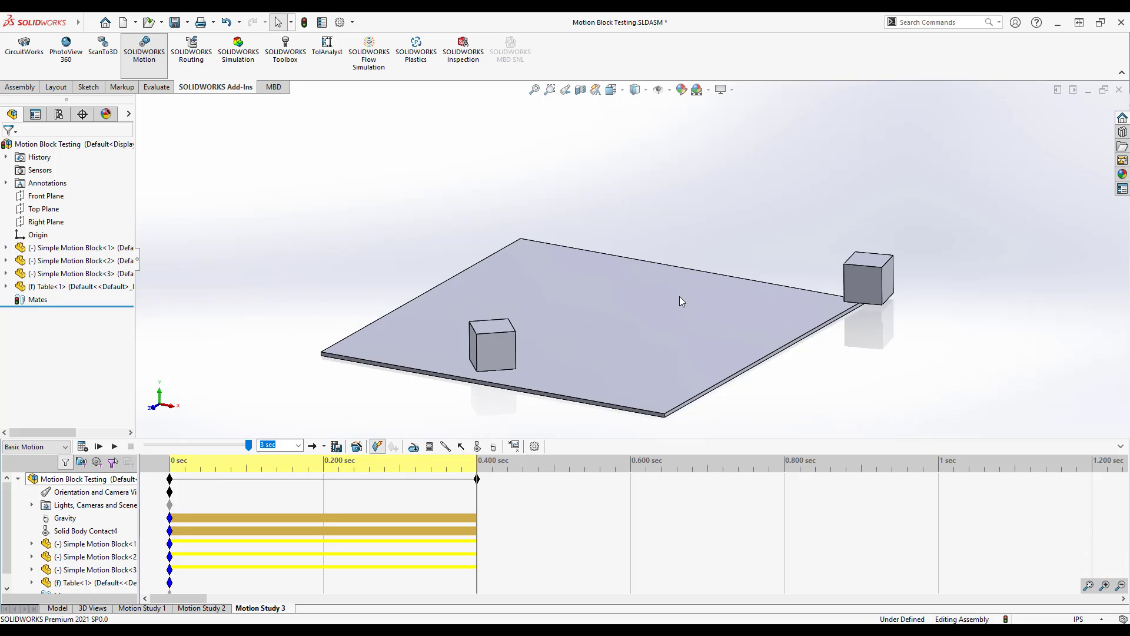